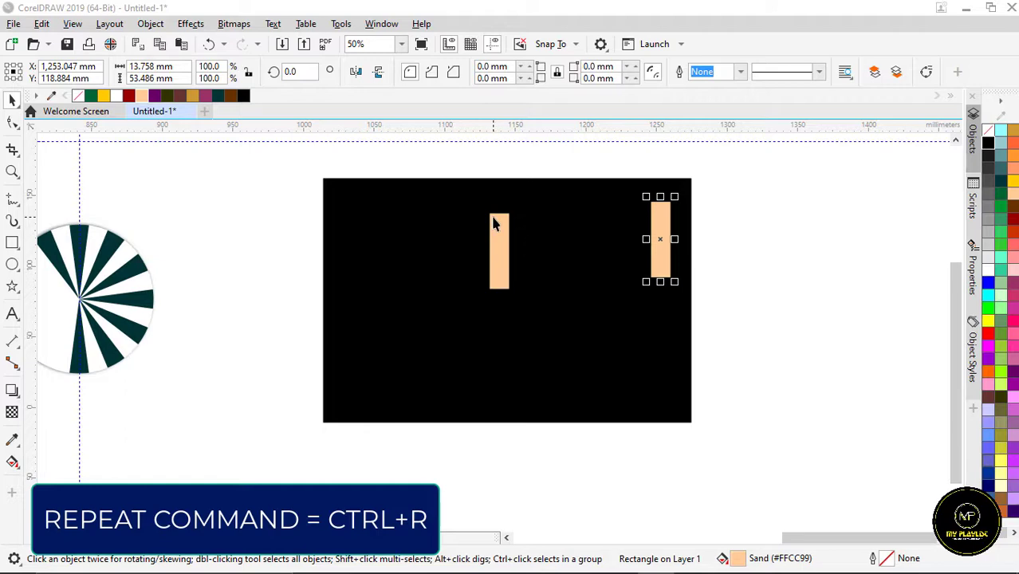
# Move the middle sand-coloured rectangle to the upper-left corner of the black rectangle, centred at about X 1041, Y 126 mm
pyautogui.moveTo(496, 229); pyautogui.dragTo(361, 214)
pyautogui.scroll(1, 327, 197)
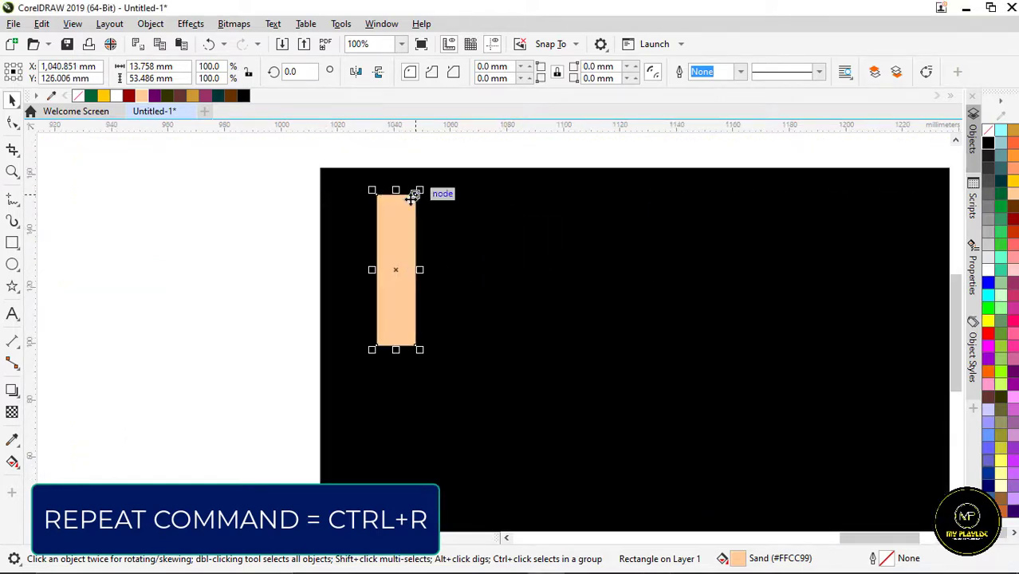
pyautogui.scroll(-1, 413, 197)
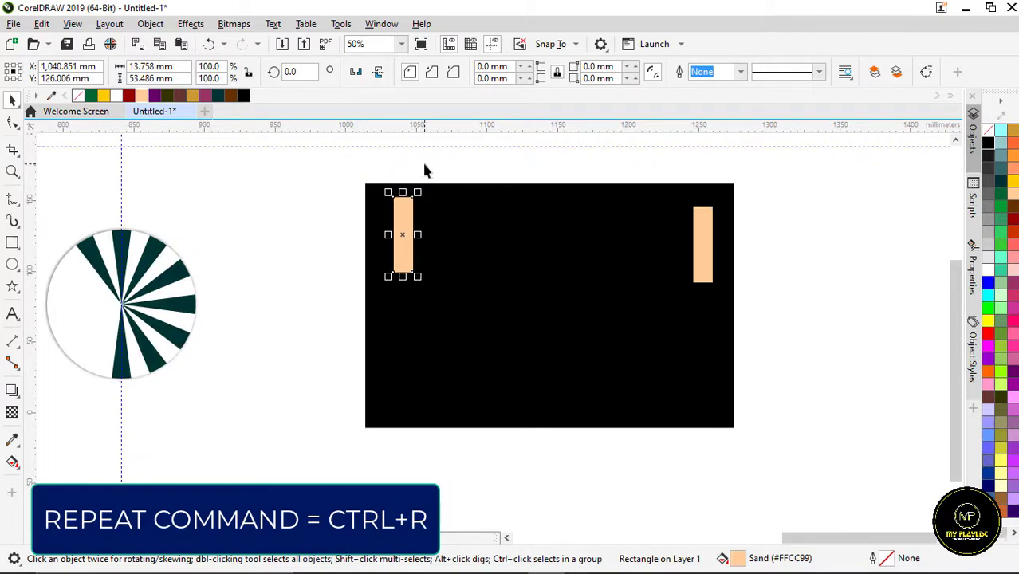
pyautogui.click(424, 169)
pyautogui.scroll(1, 403, 204)
pyautogui.click(402, 203)
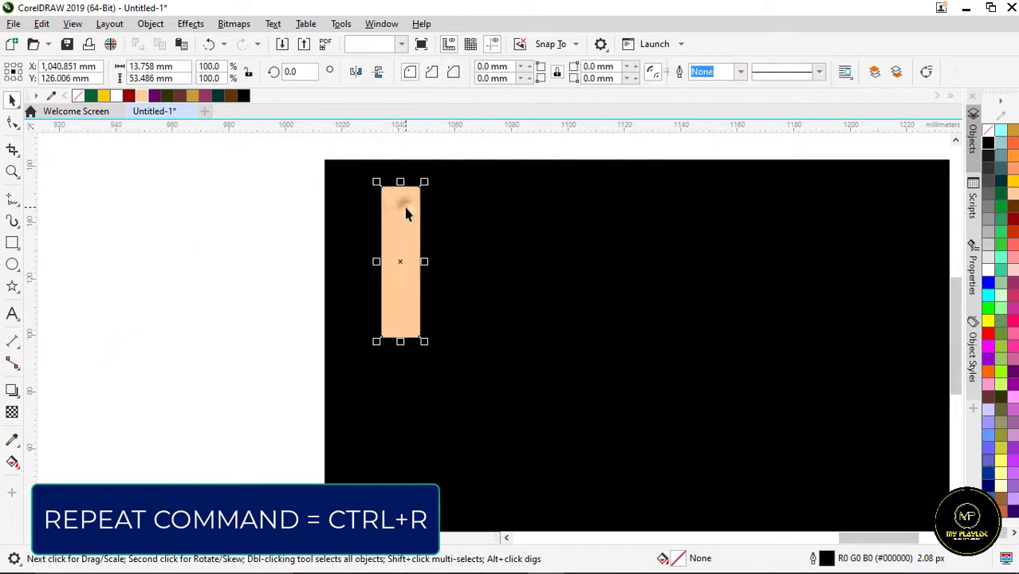
pyautogui.scroll(-1, 406, 208)
pyautogui.scroll(1, 411, 235)
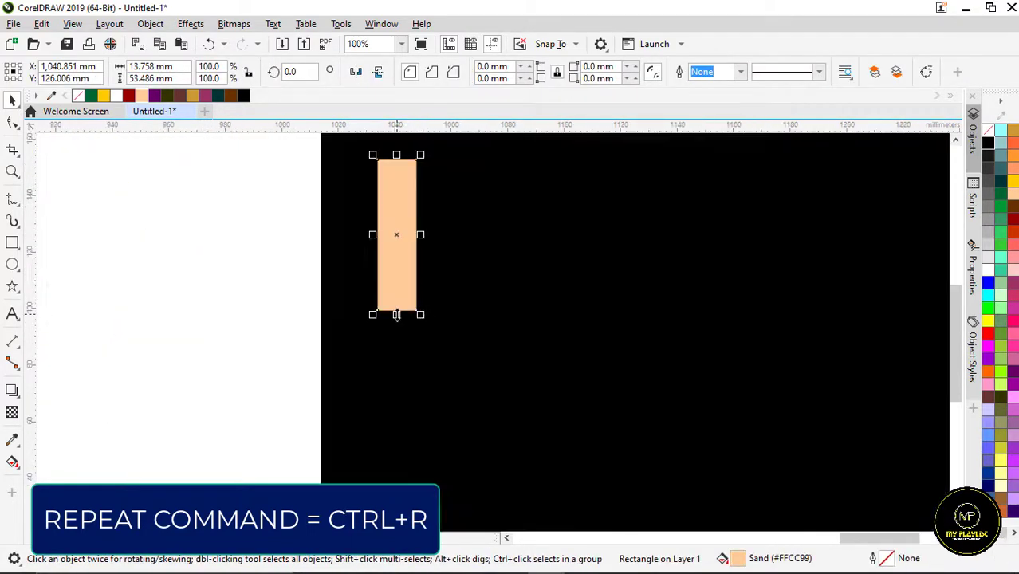
# Shorten the moved rectangle from its lower edge to about 14.9 mm high so it is nearly square
pyautogui.moveTo(396, 314); pyautogui.dragTo(398, 220)
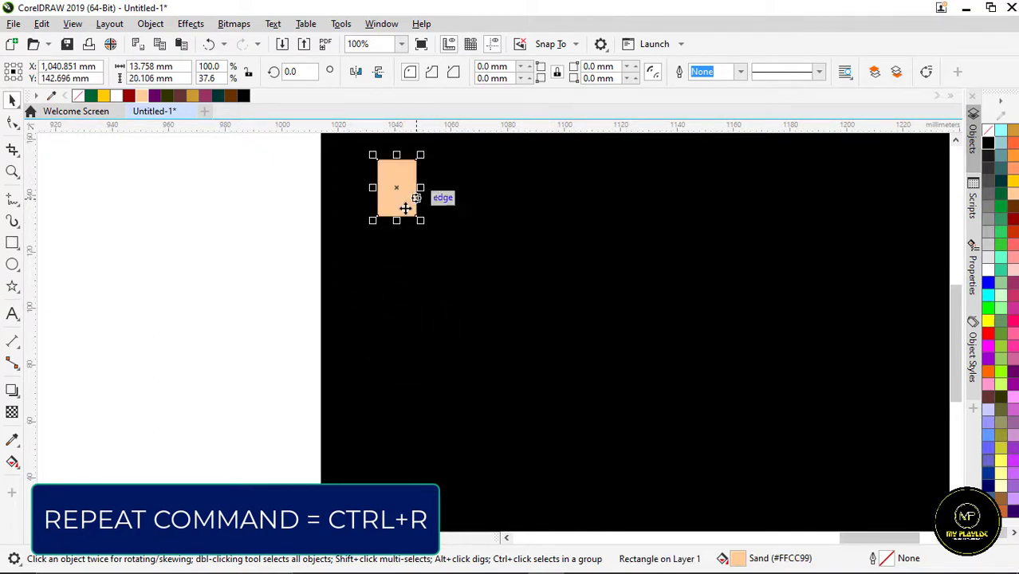
pyautogui.scroll(-2, 399, 206)
pyautogui.scroll(3, 397, 204)
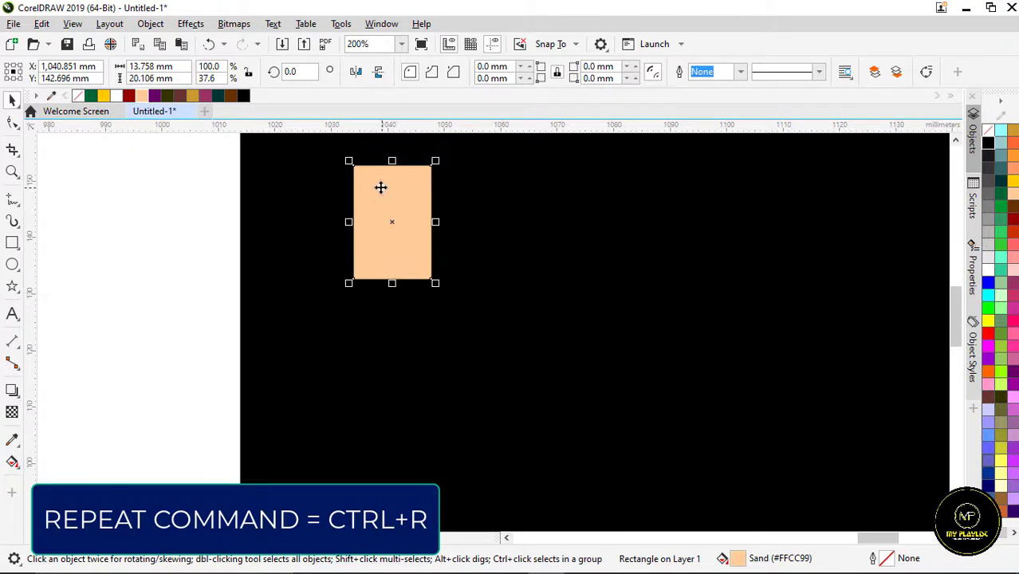
pyautogui.scroll(-3, 380, 187)
pyautogui.scroll(3, 381, 187)
pyautogui.scroll(-3, 380, 187)
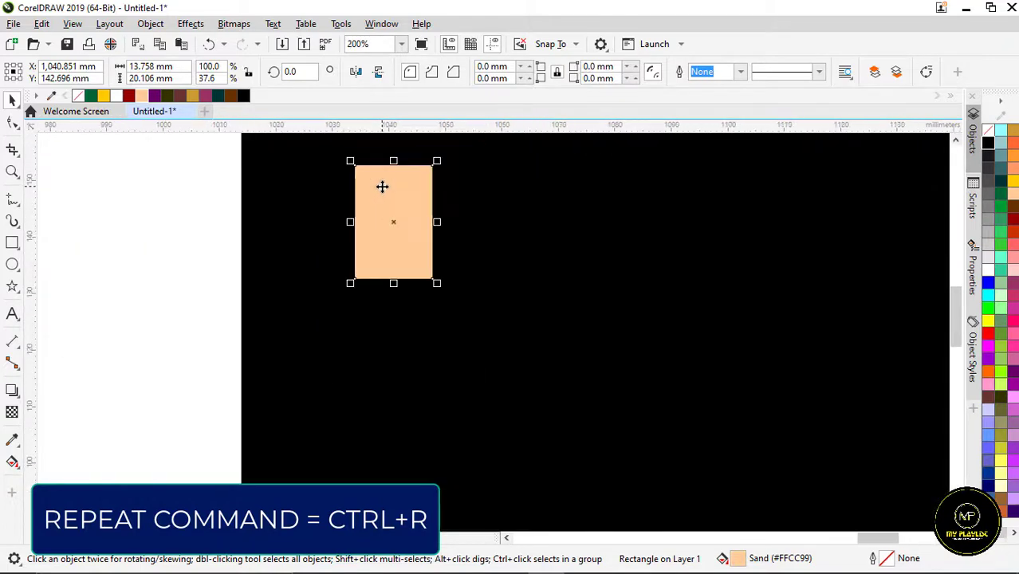
pyautogui.scroll(3, 382, 187)
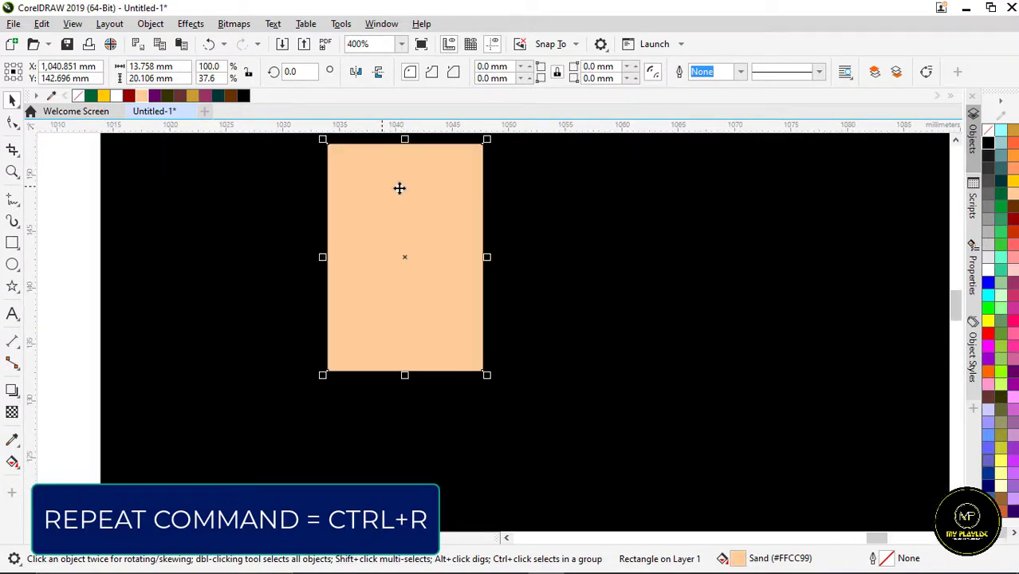
pyautogui.scroll(-2, 372, 261)
pyautogui.scroll(1, 396, 283)
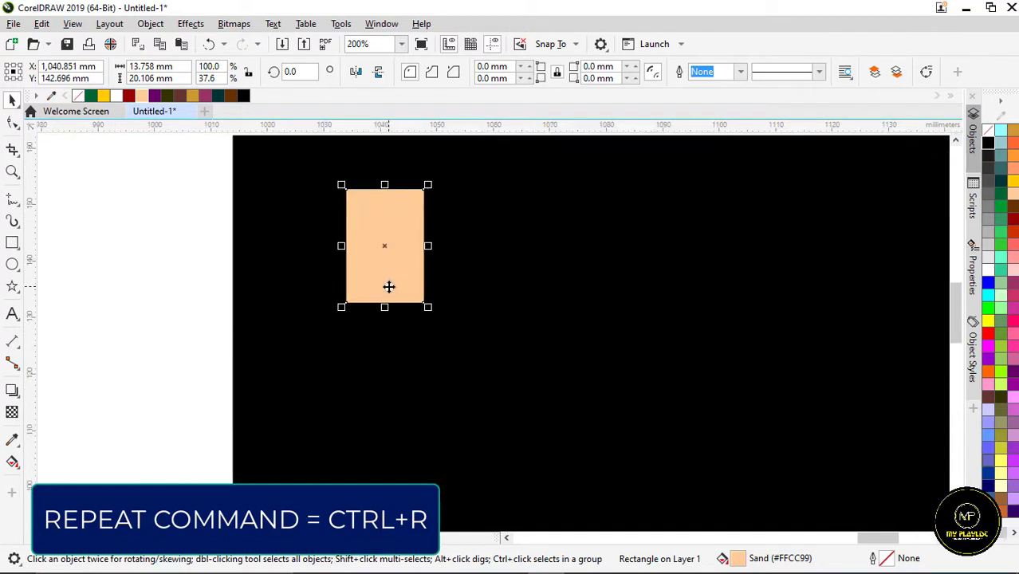
pyautogui.moveTo(385, 307); pyautogui.dragTo(385, 273)
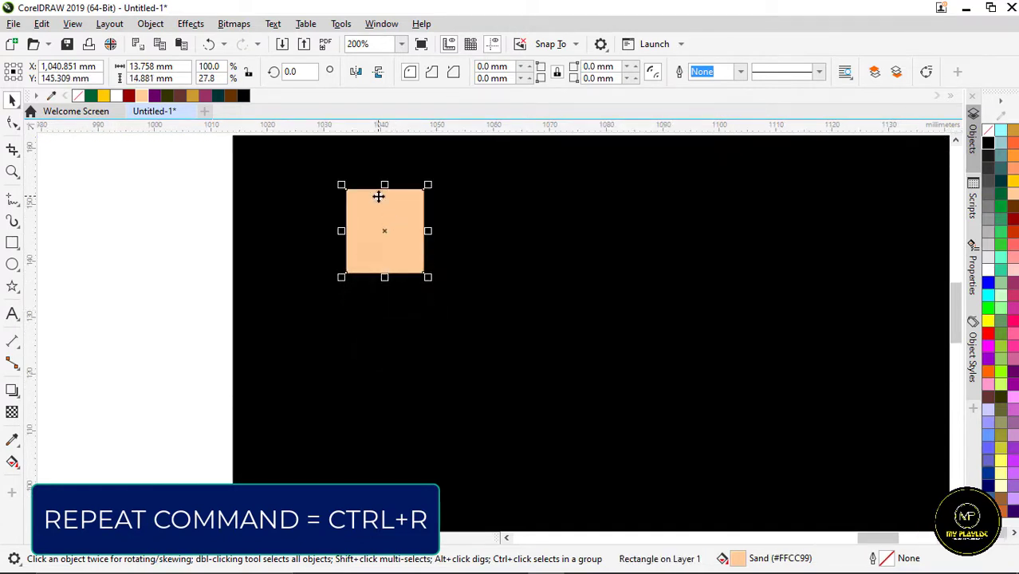
pyautogui.scroll(-1, 396, 223)
pyautogui.scroll(1, 397, 227)
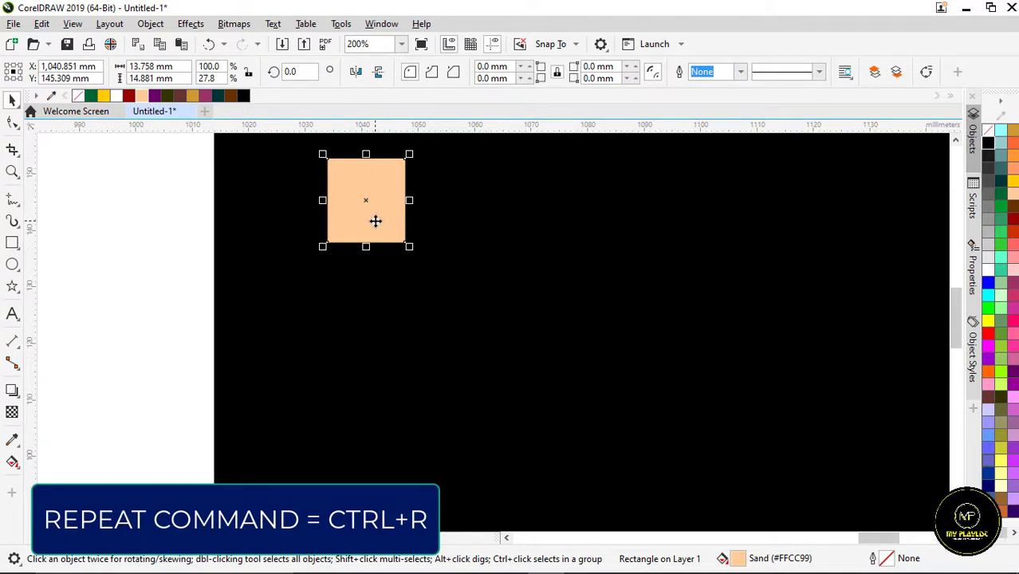
# Place a copy of the small square about 17 mm to its right, aligned horizontally and leaving a narrow gap
pyautogui.scroll(-1, 373, 215)
pyautogui.scroll(1, 369, 208)
pyautogui.scroll(-1, 336, 221)
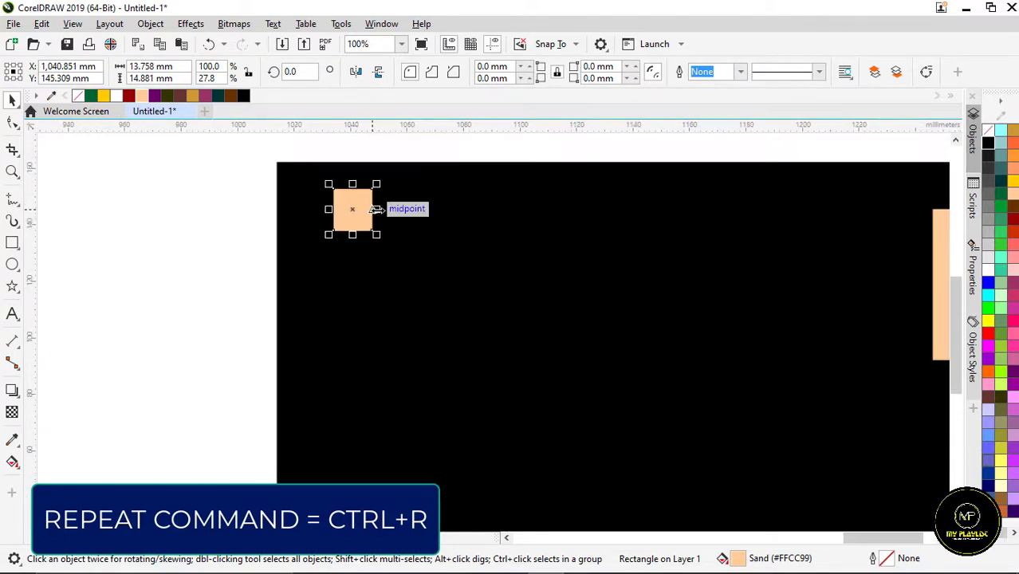
pyautogui.scroll(1, 352, 209)
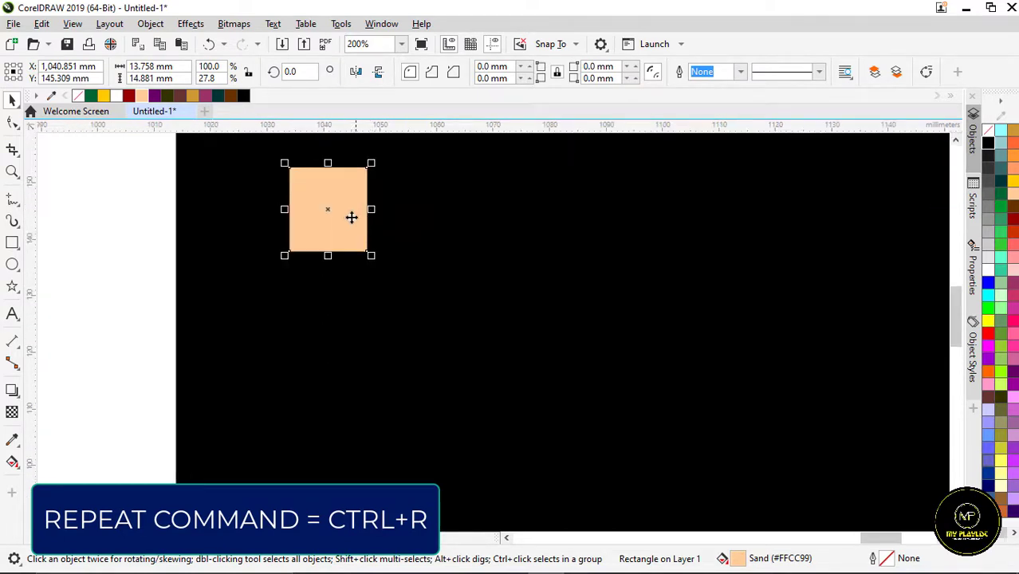
pyautogui.moveTo(321, 230); pyautogui.dragTo(419, 228)
pyautogui.press('Escape')
pyautogui.click(399, 219)
pyautogui.scroll(-1, 392, 219)
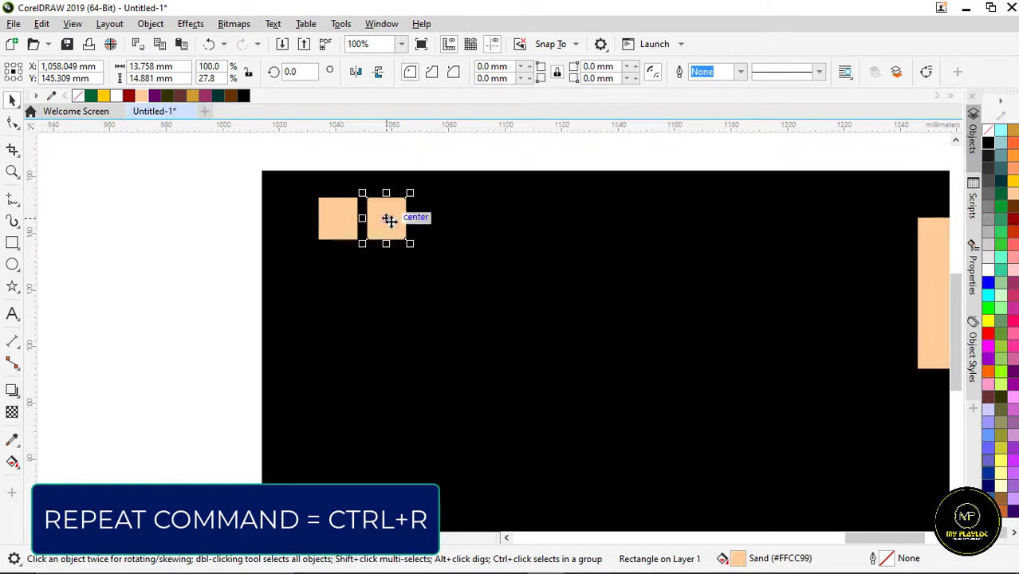
pyautogui.scroll(1, 397, 213)
pyautogui.scroll(-1, 246, 265)
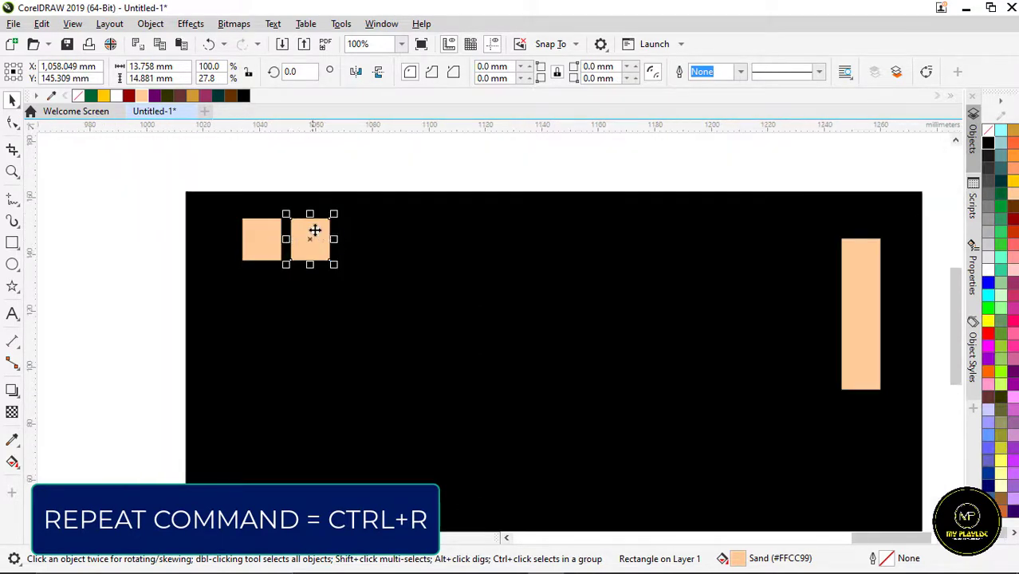
pyautogui.scroll(1, 323, 233)
pyautogui.scroll(-1, 293, 242)
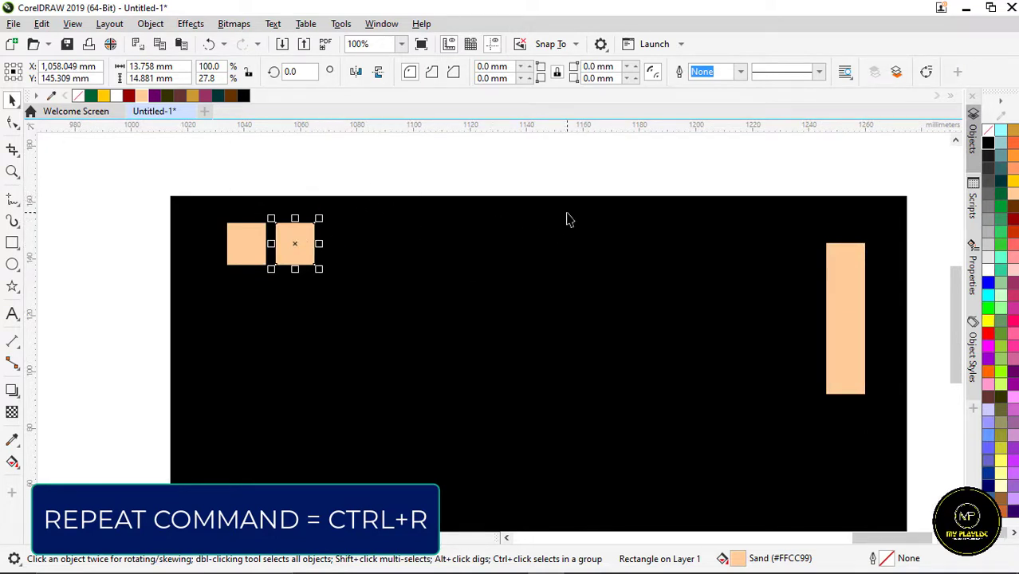
# Repeat the duplication five times to build a horizontal row of seven evenly spaced squares
pyautogui.hotkey('ctrl', 'r')
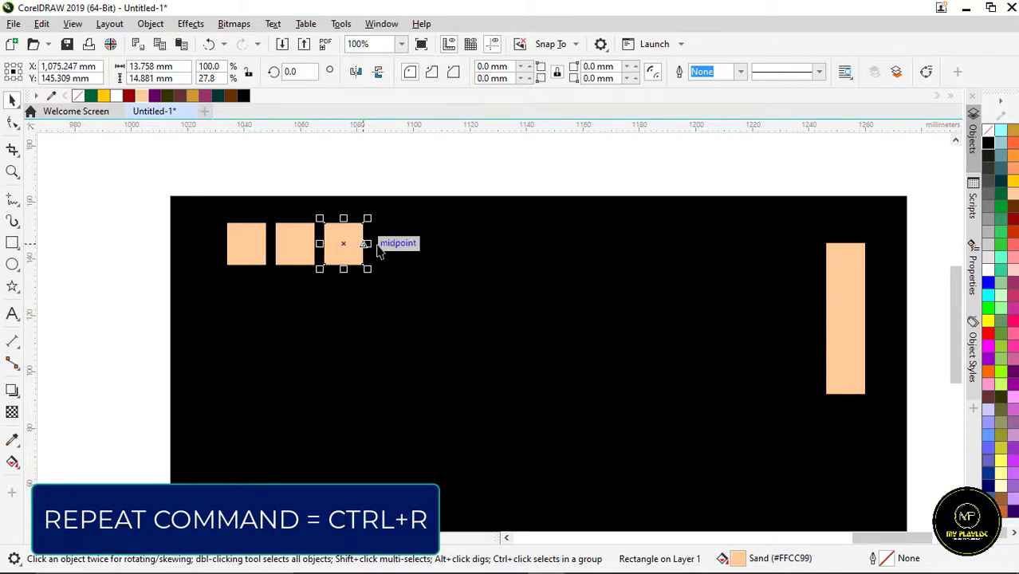
pyautogui.hotkey('ctrl', 'r')
pyautogui.hotkey('ctrl', 'r')
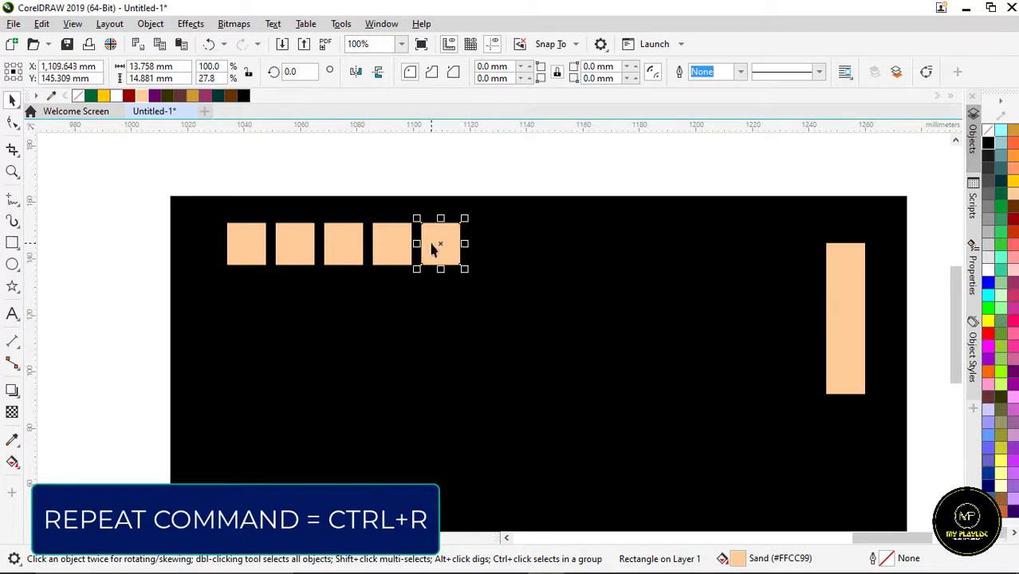
pyautogui.hotkey('ctrl', 'r')
pyautogui.hotkey('ctrl', 'r')
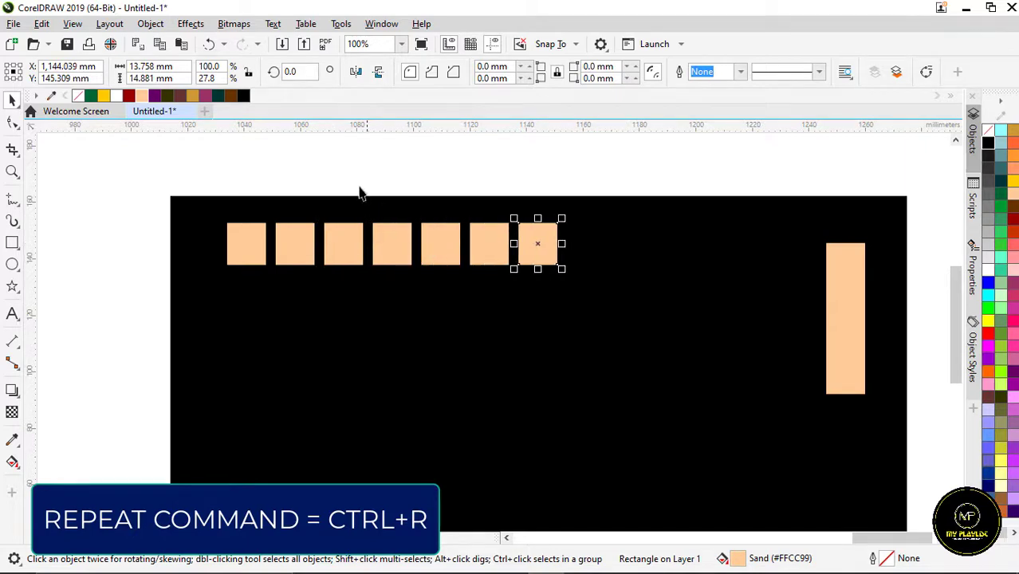
# Select the whole row of seven squares and place a copy about 18 mm below it
pyautogui.moveTo(350, 163); pyautogui.dragTo(575, 297)
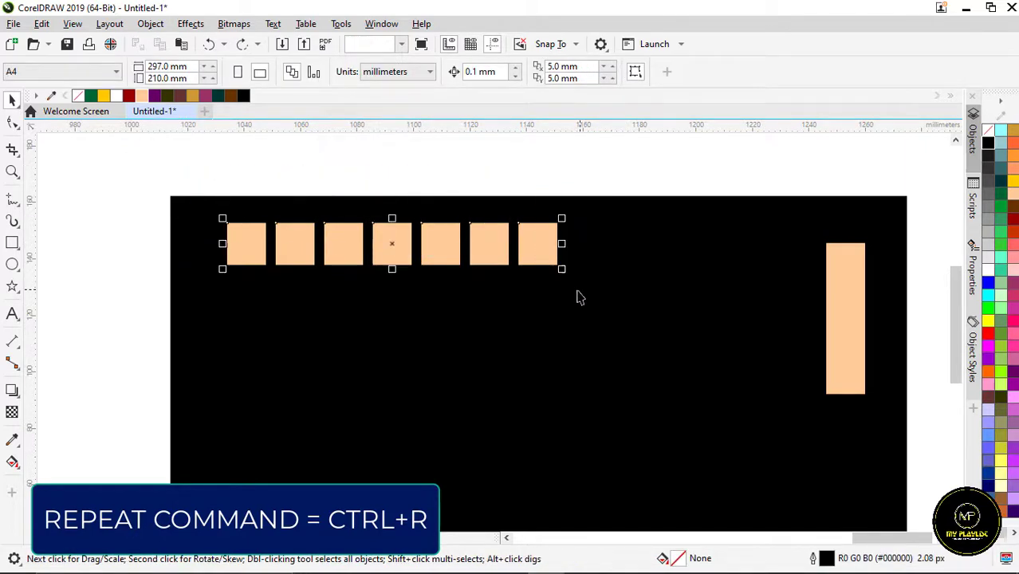
pyautogui.moveTo(401, 253); pyautogui.dragTo(397, 305)
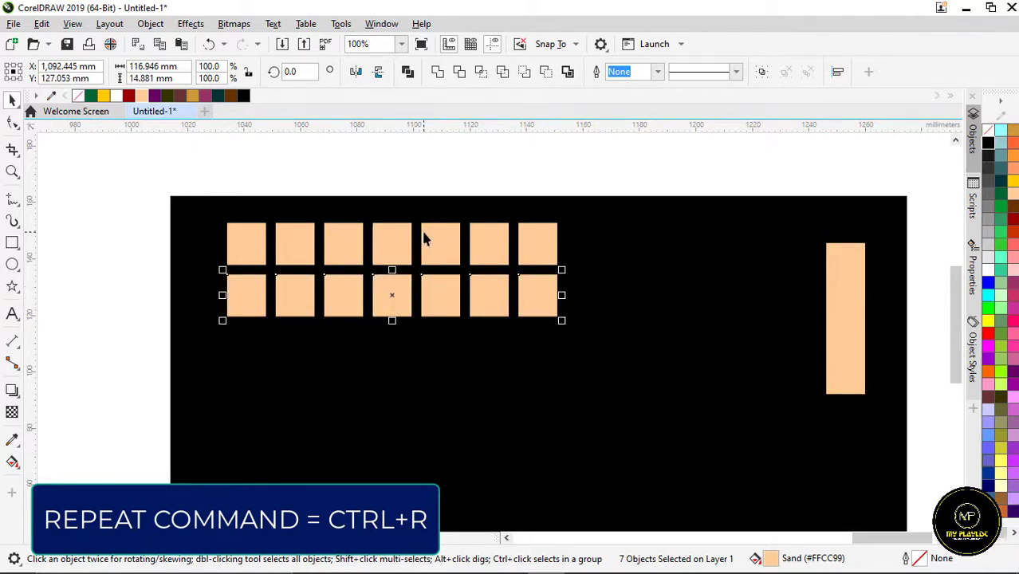
pyautogui.scroll(-2, 410, 252)
pyautogui.scroll(2, 406, 255)
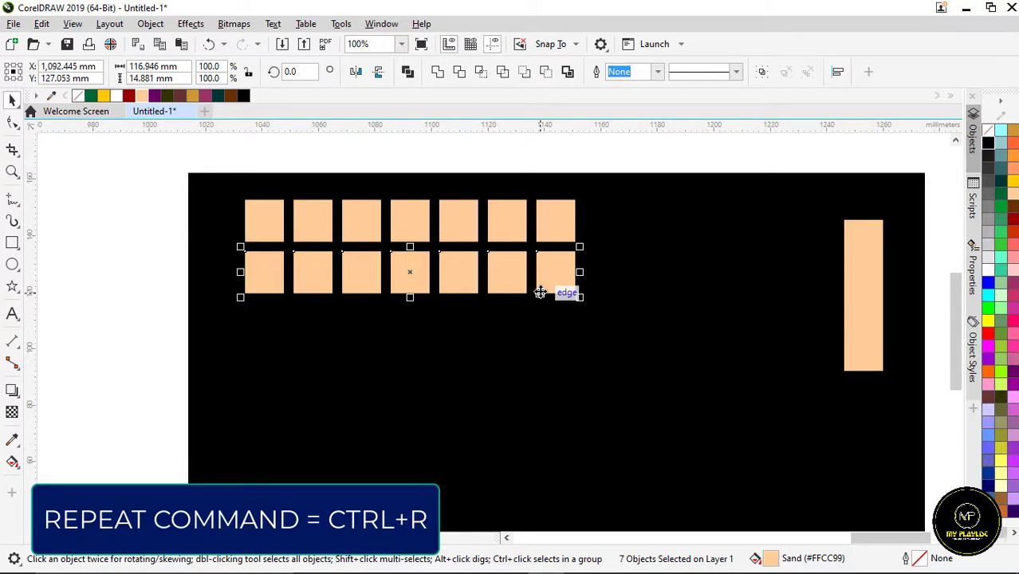
# Repeat the row duplication four times to build a grid of six rows of seven squares
pyautogui.hotkey('ctrl', 'r')
pyautogui.hotkey('ctrl', 'r')
pyautogui.hotkey('ctrl', 'r')
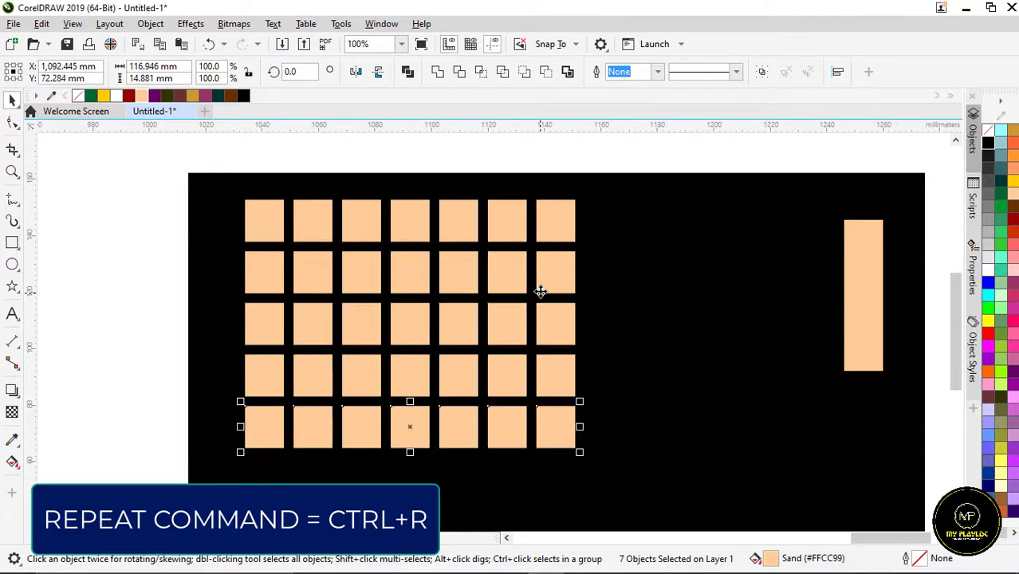
pyautogui.hotkey('ctrl', 'r')
pyautogui.scroll(-1, 456, 244)
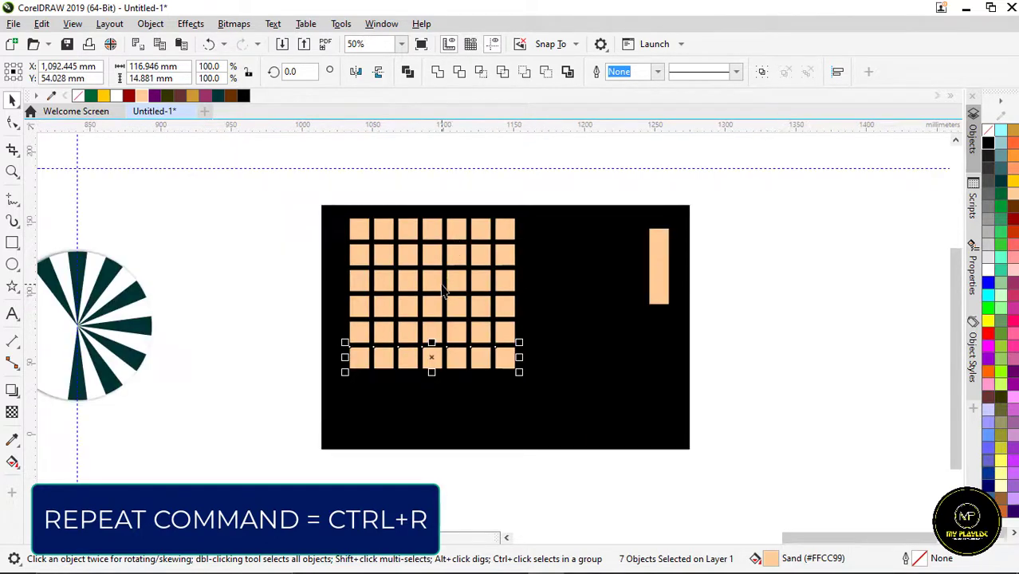
pyautogui.scroll(1, 443, 288)
pyautogui.scroll(-1, 423, 333)
pyautogui.scroll(1, 412, 363)
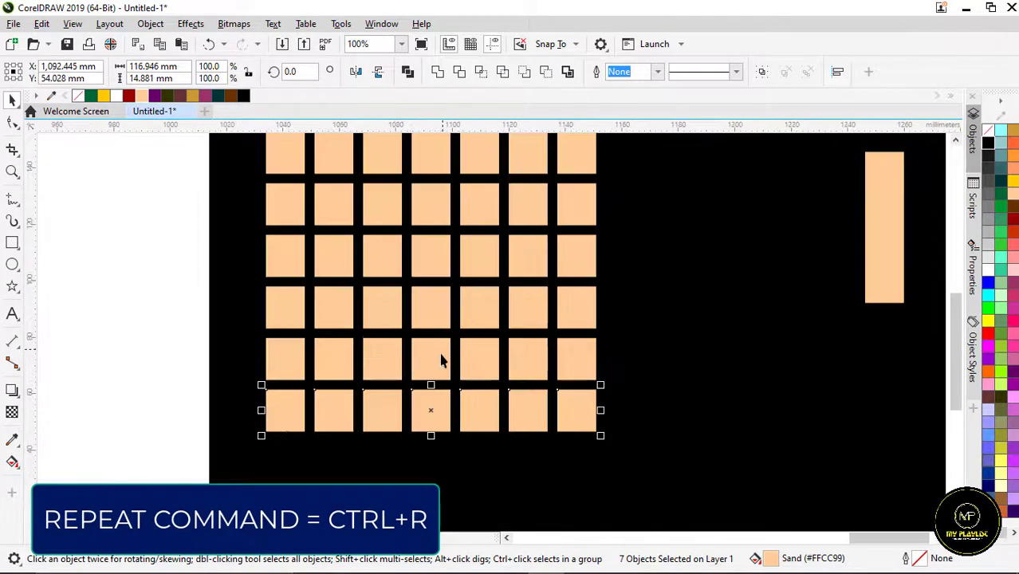
# Remove the five lower rows of the grid, keeping only the first row of squares
pyautogui.scroll(-1, 414, 375)
pyautogui.moveTo(271, 239); pyautogui.dragTo(528, 411)
pyautogui.scroll(1, 471, 364)
pyautogui.press('Escape')
pyautogui.scroll(-1, 425, 318)
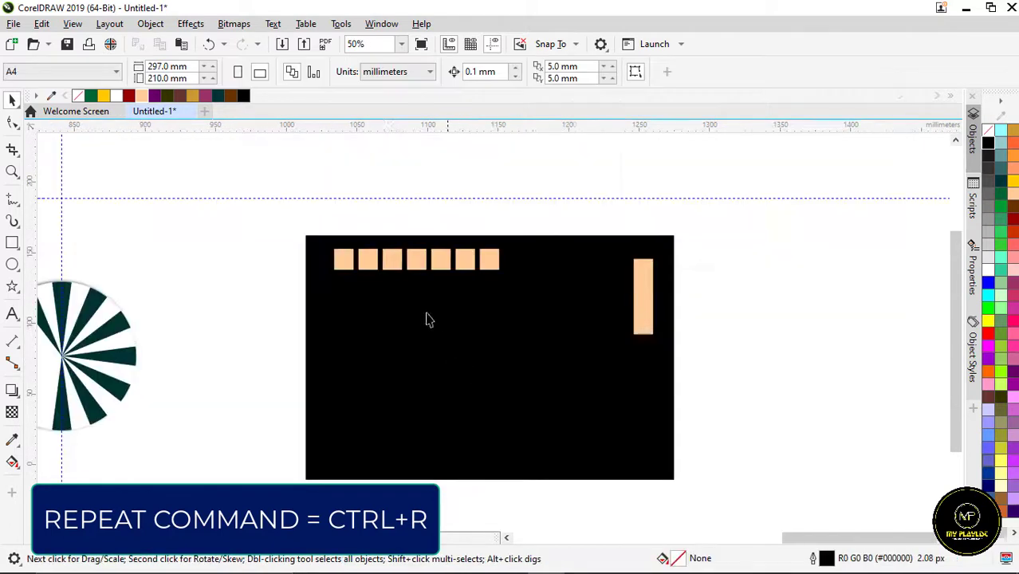
# Move the row's first square further left and enlarge it to about 18 × 19.5 mm
pyautogui.scroll(1, 378, 263)
pyautogui.scroll(1, 361, 246)
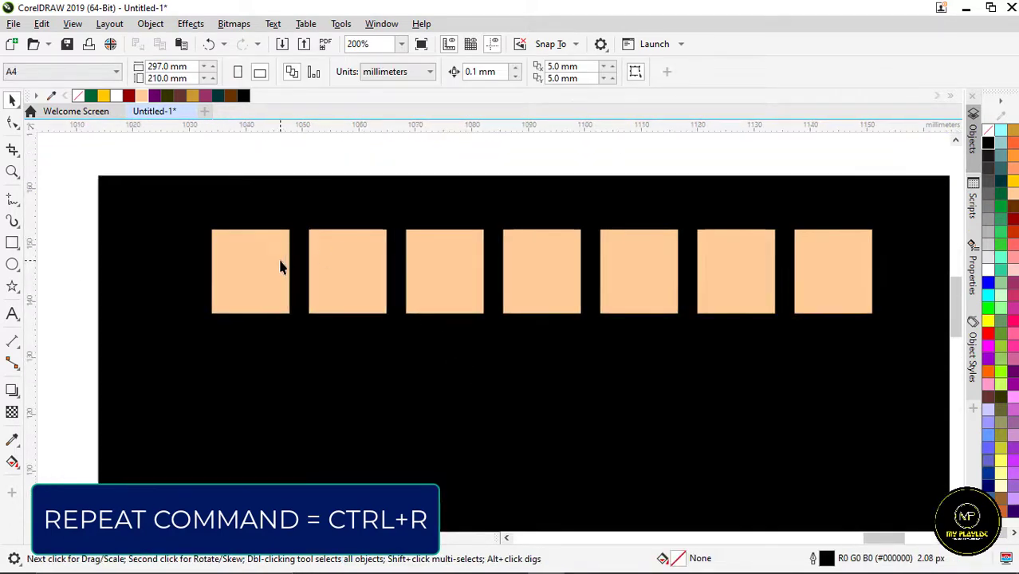
pyautogui.moveTo(272, 262); pyautogui.dragTo(178, 313)
pyautogui.scroll(-1, 264, 255)
pyautogui.scroll(1, 219, 276)
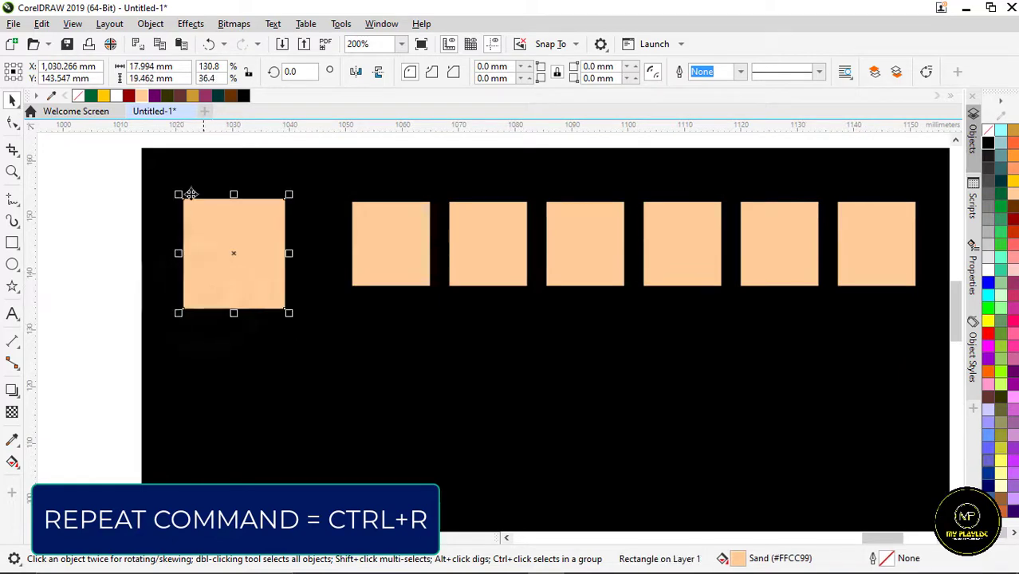
# Move the row's last square further right, away from the others, and enlarge it
pyautogui.click(367, 231)
pyautogui.scroll(-1, 367, 231)
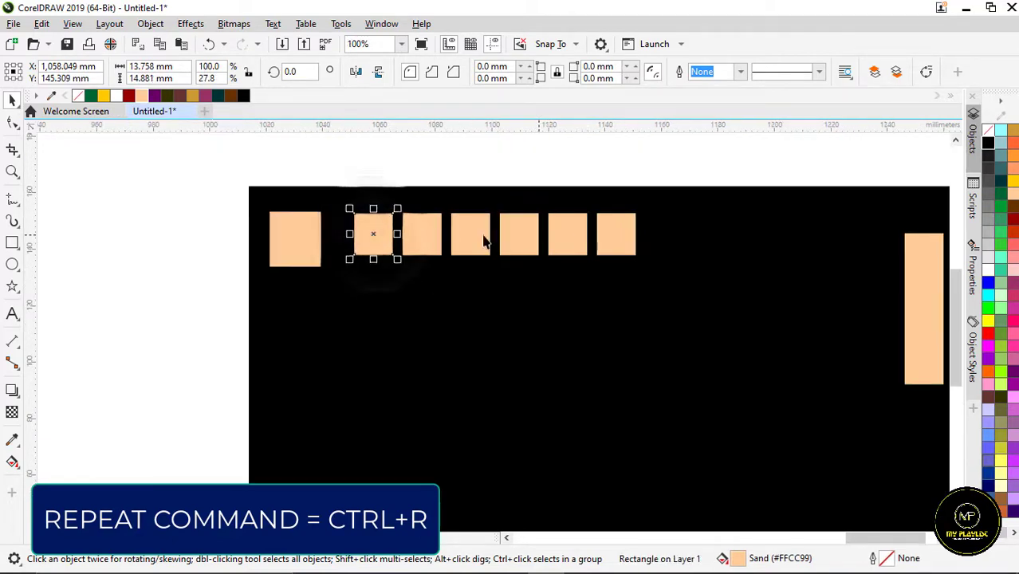
pyautogui.click(389, 156)
pyautogui.click(620, 252)
pyautogui.moveTo(619, 252); pyautogui.dragTo(712, 237)
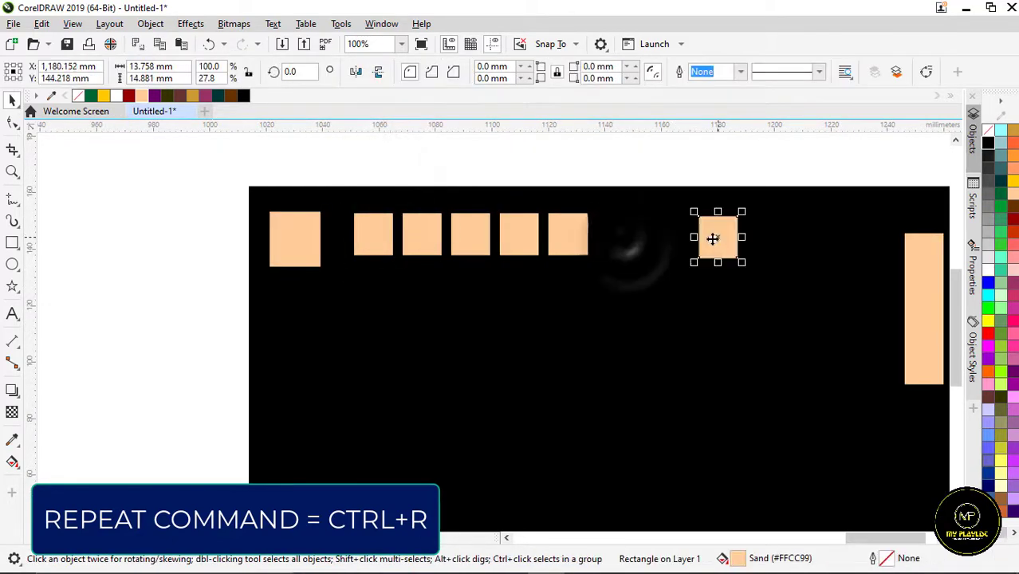
pyautogui.hotkey('ctrl', 'r')
# Spread the three squares left of the enlarged right-hand one unevenly out of the row and enlarge each slightly
pyautogui.moveTo(570, 250); pyautogui.dragTo(596, 273)
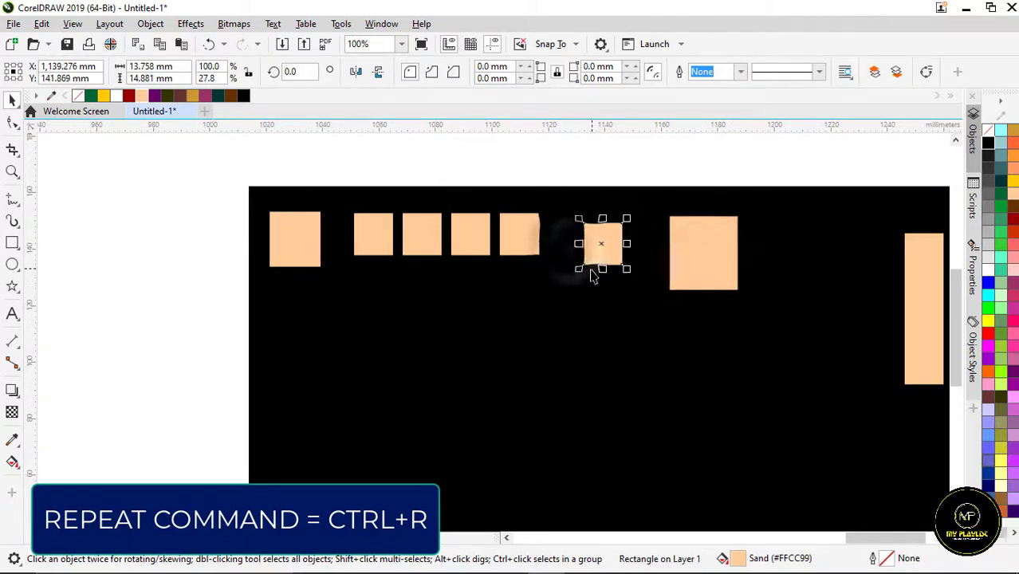
pyautogui.hotkey('ctrl', 'r')
pyautogui.moveTo(508, 249); pyautogui.dragTo(509, 280)
pyautogui.moveTo(475, 248); pyautogui.dragTo(435, 335)
# Delete the two small squares still standing in the original row
pyautogui.click(373, 233)
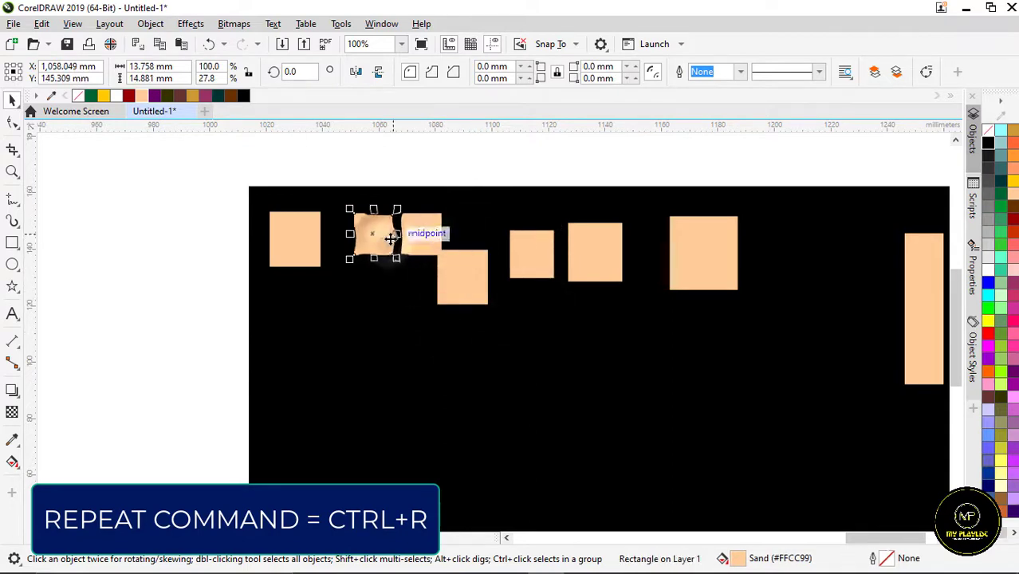
pyautogui.press('Delete')
pyautogui.click(417, 225)
pyautogui.press('Delete')
# Reposition the three squares between the outer ones with uneven spacing and enlarge the middle one considerably
pyautogui.moveTo(455, 287); pyautogui.dragTo(410, 270)
pyautogui.moveTo(515, 255); pyautogui.dragTo(485, 293)
pyautogui.moveTo(552, 356); pyautogui.dragTo(568, 363)
pyautogui.moveTo(601, 259); pyautogui.dragTo(628, 267)
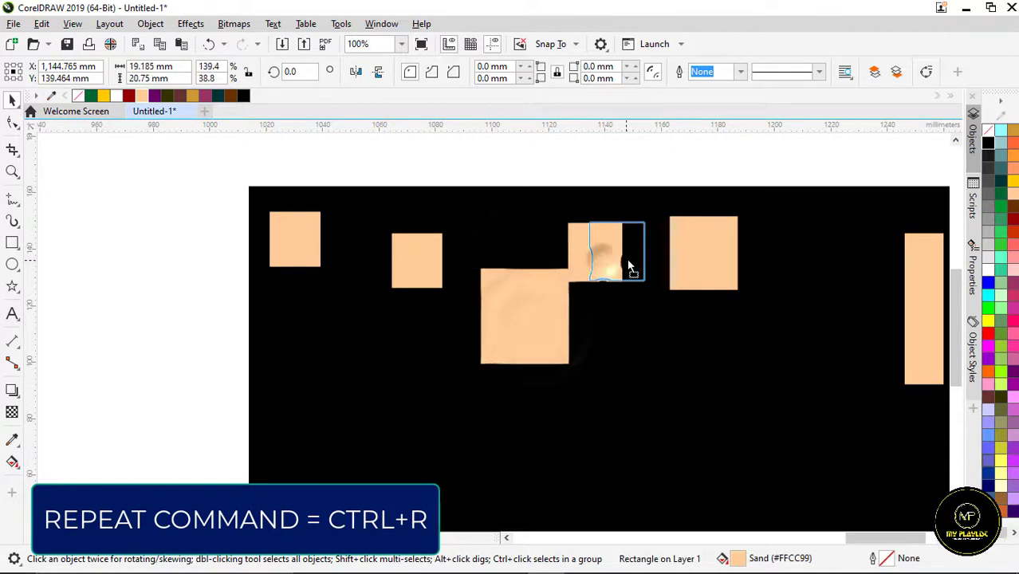
# Resize the leftmost square in the black rectangle to 15 by 15 mm
pyautogui.scroll(1, 290, 236)
pyautogui.click(289, 229)
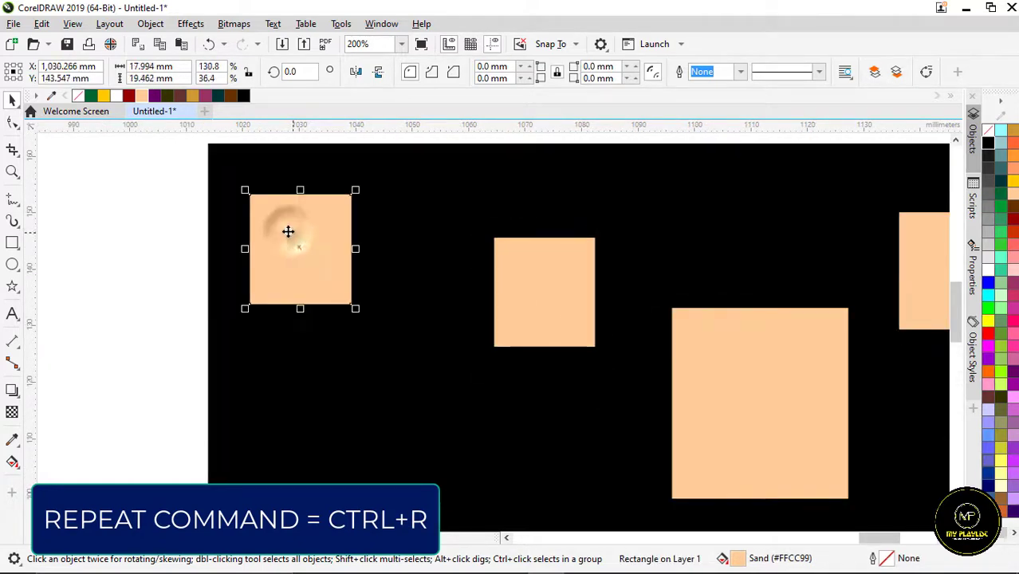
pyautogui.click(183, 68)
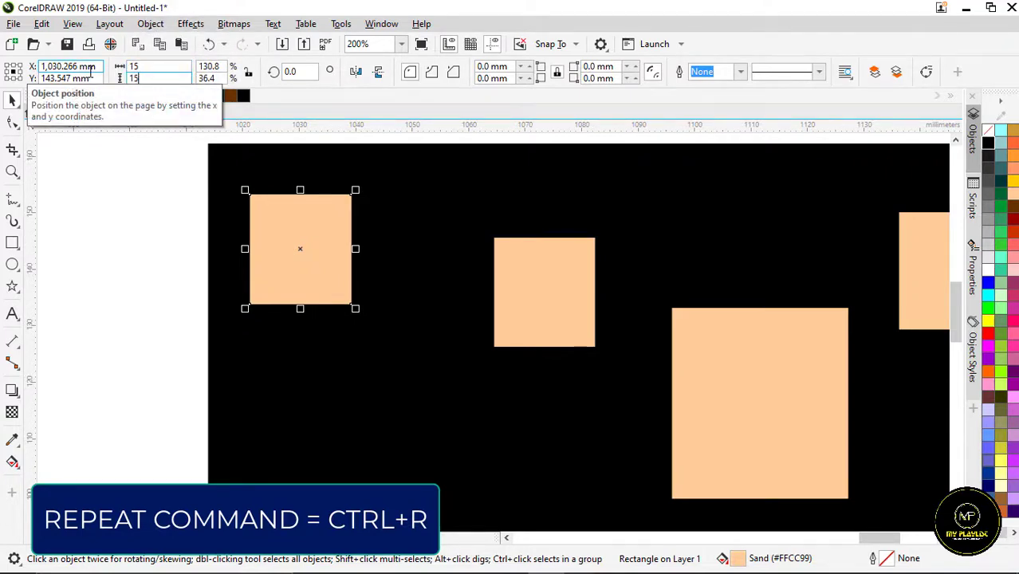
pyautogui.press('Return')
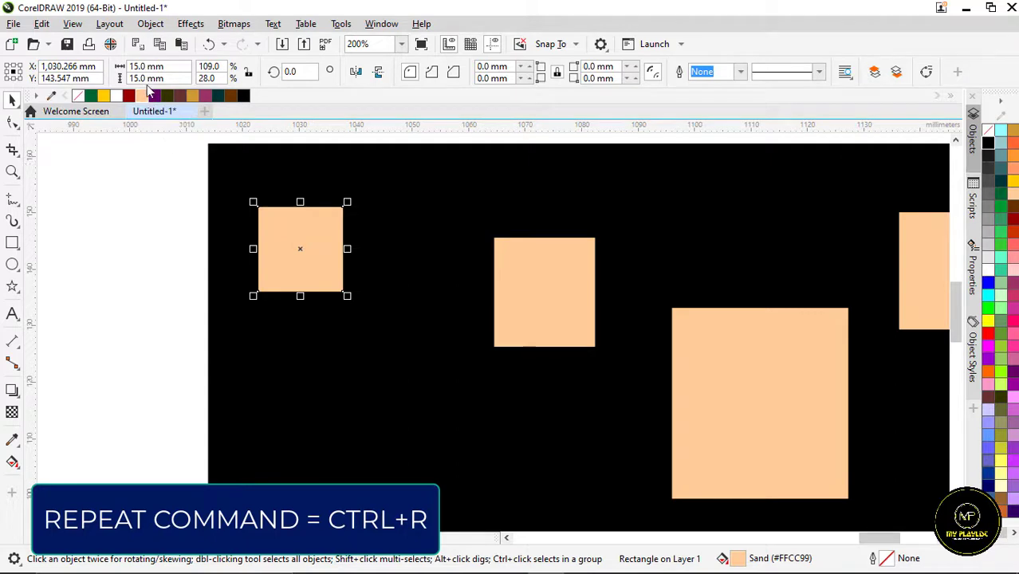
# Repeat the 15 by 15 mm resize on each of the other four squares using the Repeat command
pyautogui.scroll(-1, 378, 249)
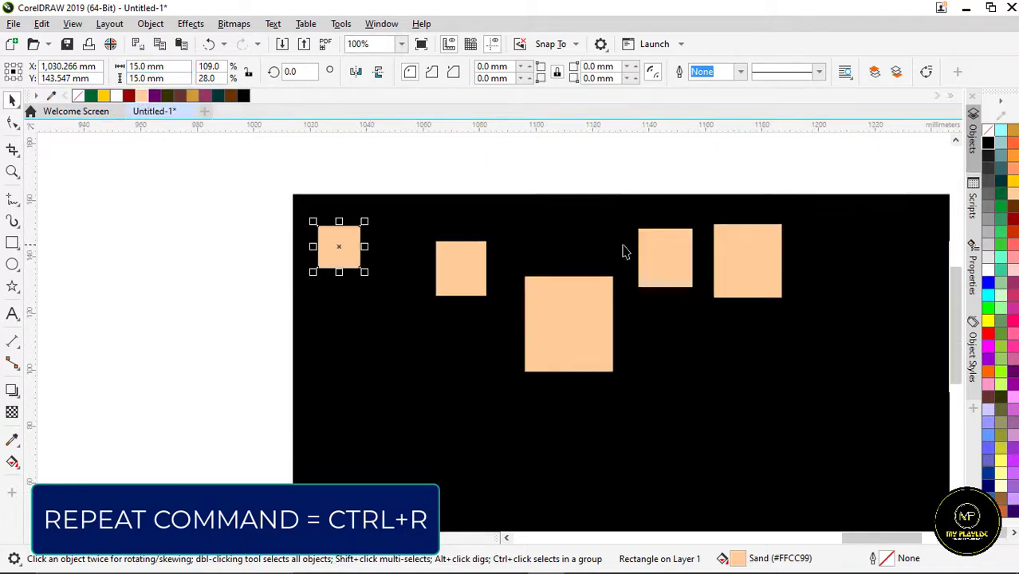
pyautogui.scroll(1, 495, 289)
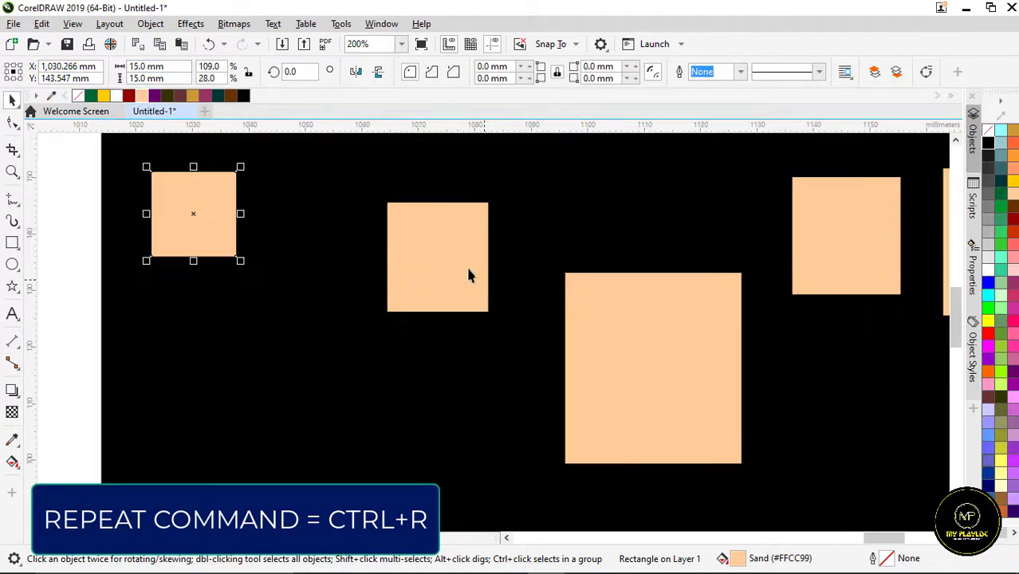
pyautogui.click(474, 274)
pyautogui.hotkey('ctrl', 'r')
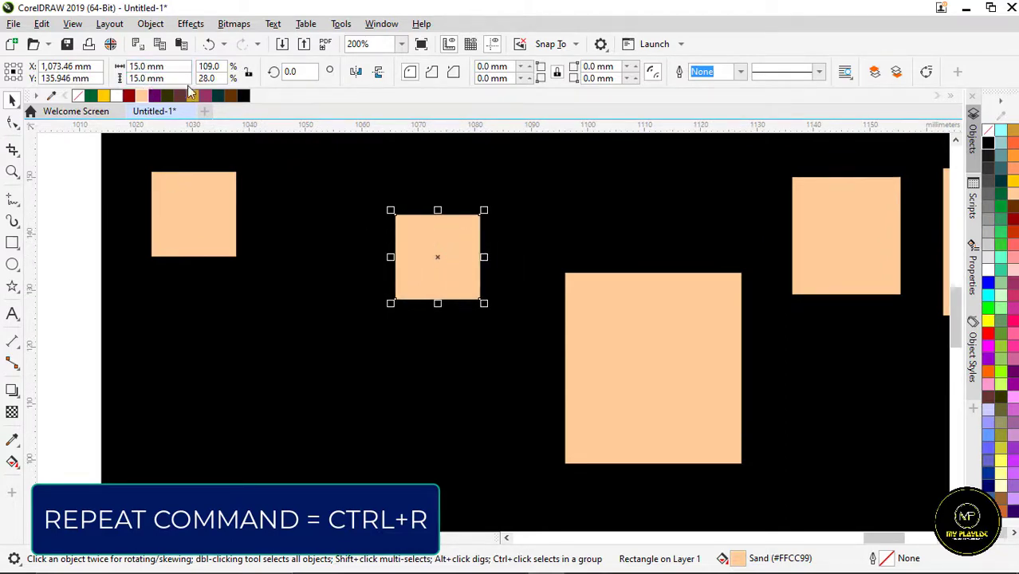
pyautogui.scroll(-1, 313, 221)
pyautogui.click(472, 263)
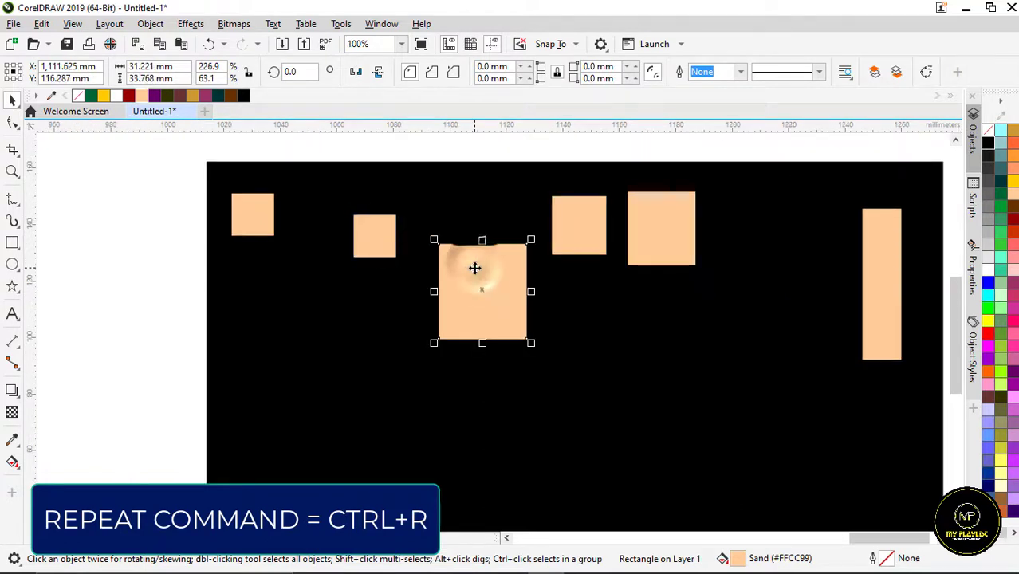
pyautogui.hotkey('ctrl', 'r')
pyautogui.click(561, 229)
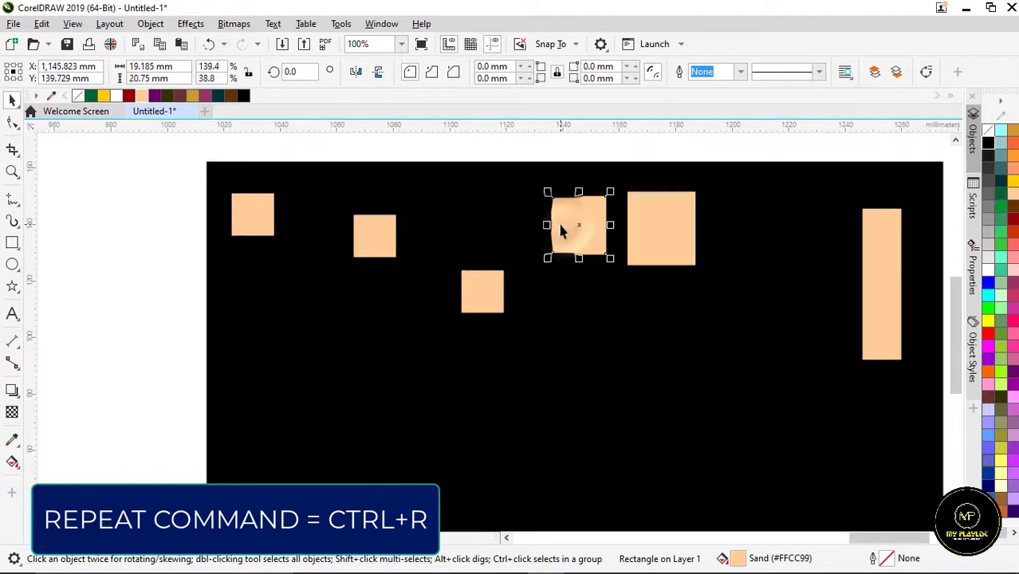
pyautogui.hotkey('ctrl', 'r')
pyautogui.click(659, 229)
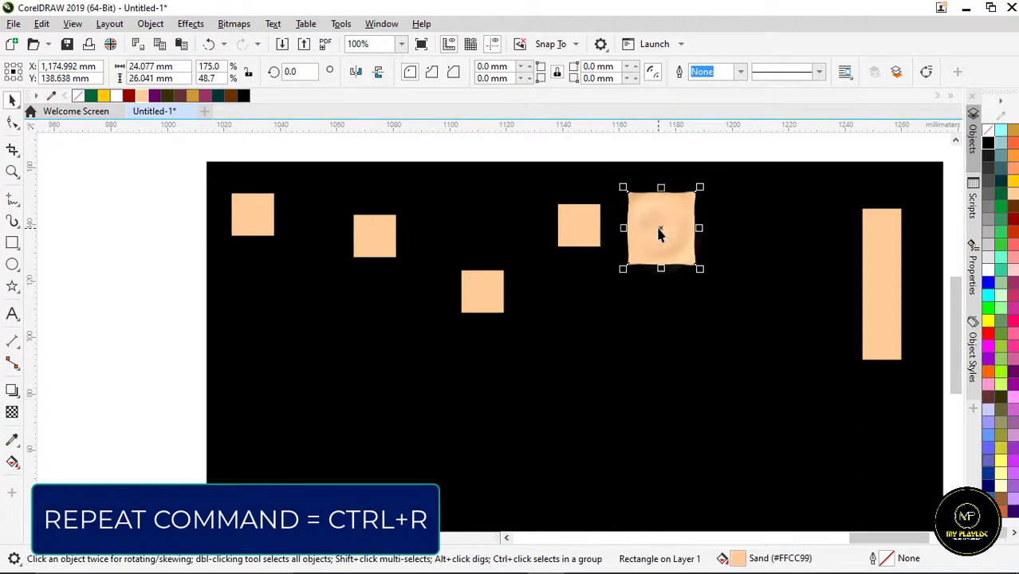
pyautogui.hotkey('ctrl', 'r')
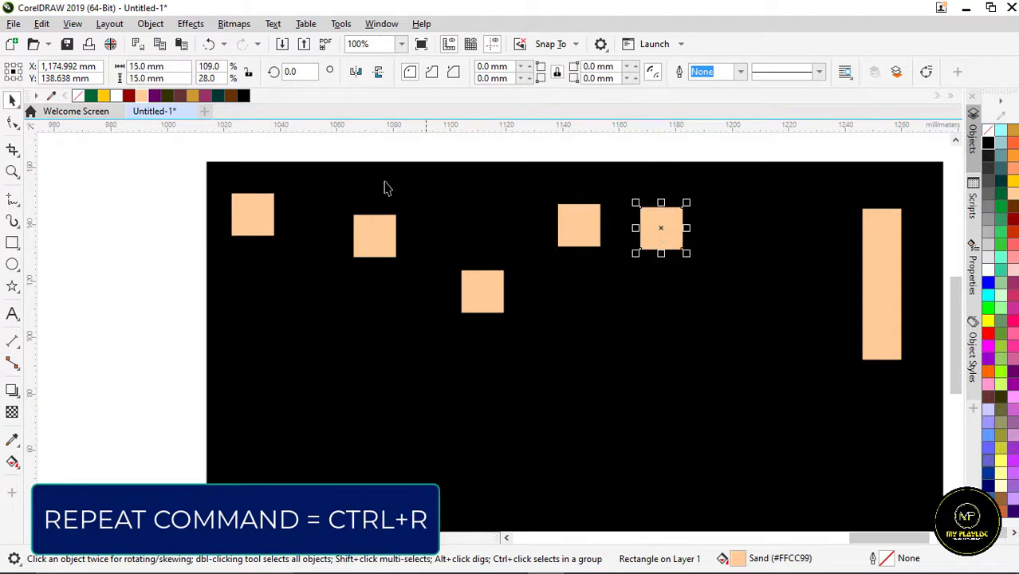
# Align the five equally sized squares along their top edges and deselect them
pyautogui.click(337, 153)
pyautogui.scroll(-1, 341, 144)
pyautogui.scroll(1, 256, 192)
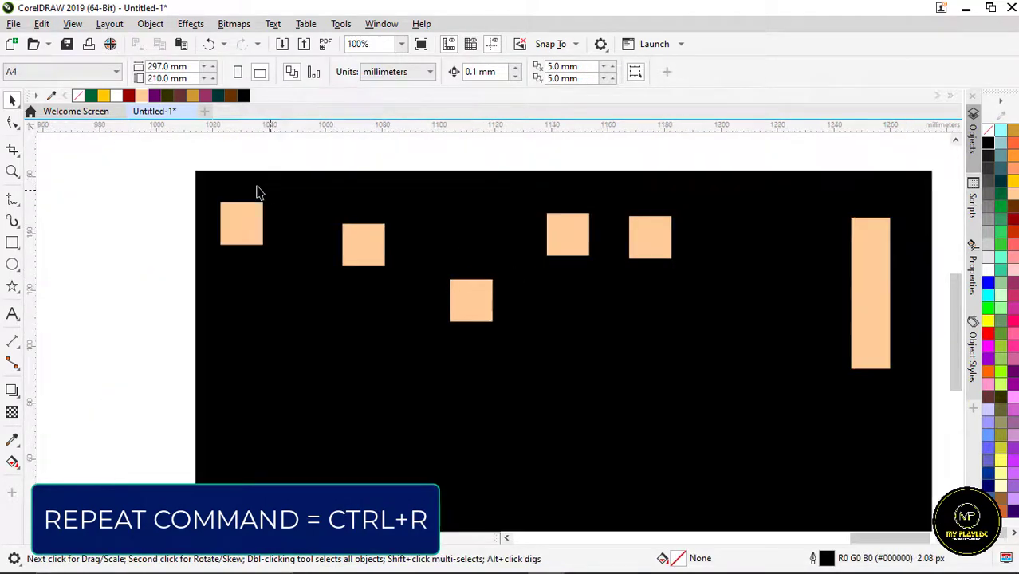
pyautogui.moveTo(204, 162); pyautogui.dragTo(705, 348)
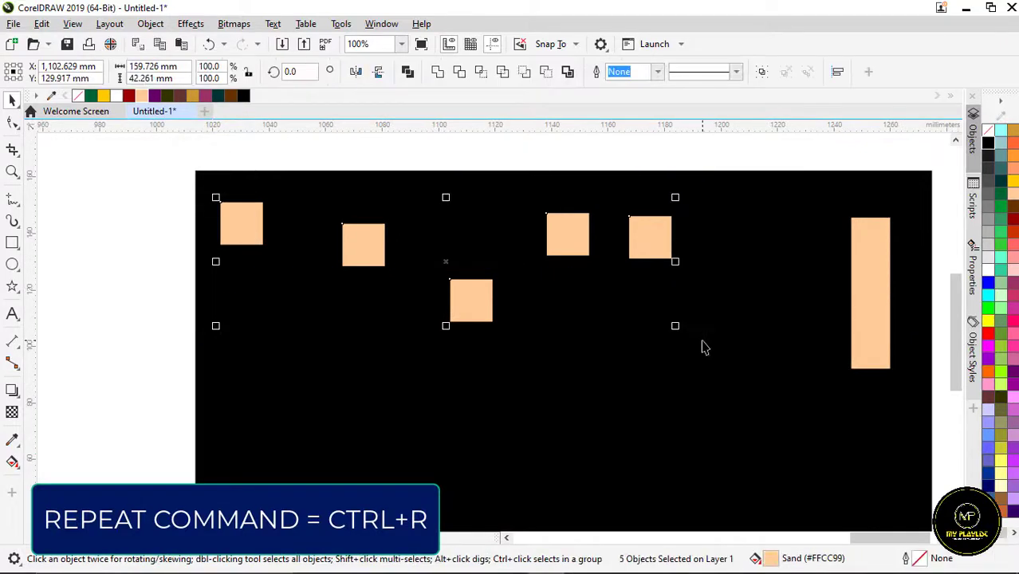
pyautogui.press('t')
pyautogui.click(561, 169)
pyautogui.scroll(-1, 346, 177)
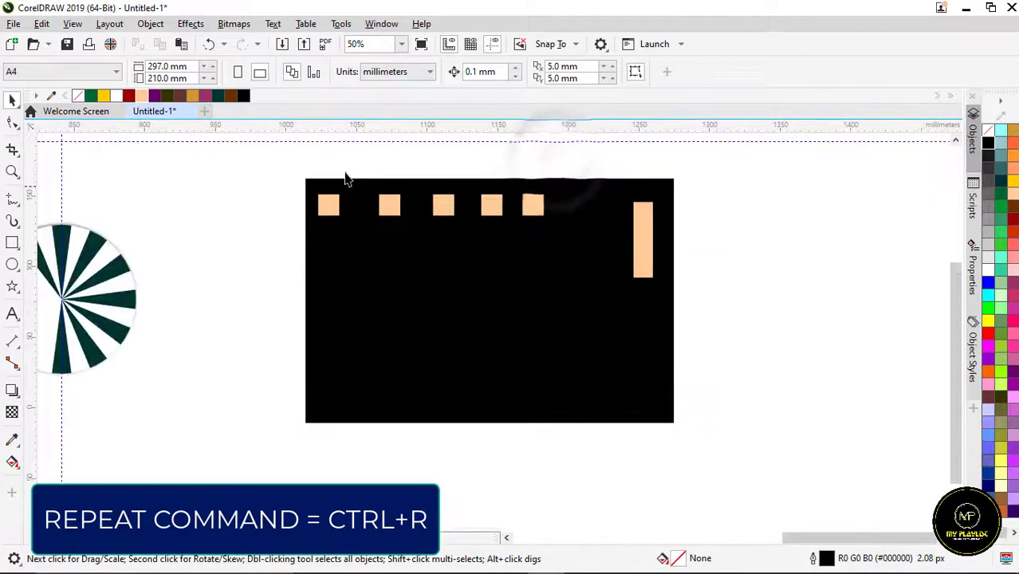
# Move the row of five aligned squares about 9 mm to the right
pyautogui.moveTo(436, 208); pyautogui.dragTo(554, 239)
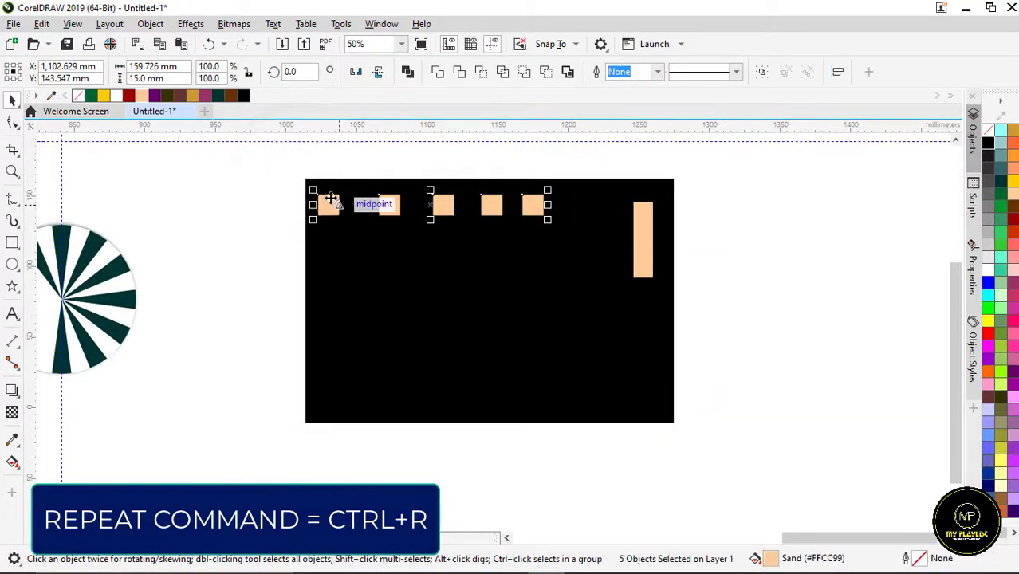
pyautogui.scroll(1, 323, 205)
pyautogui.moveTo(323, 205); pyautogui.dragTo(344, 208)
pyautogui.scroll(-2, 343, 207)
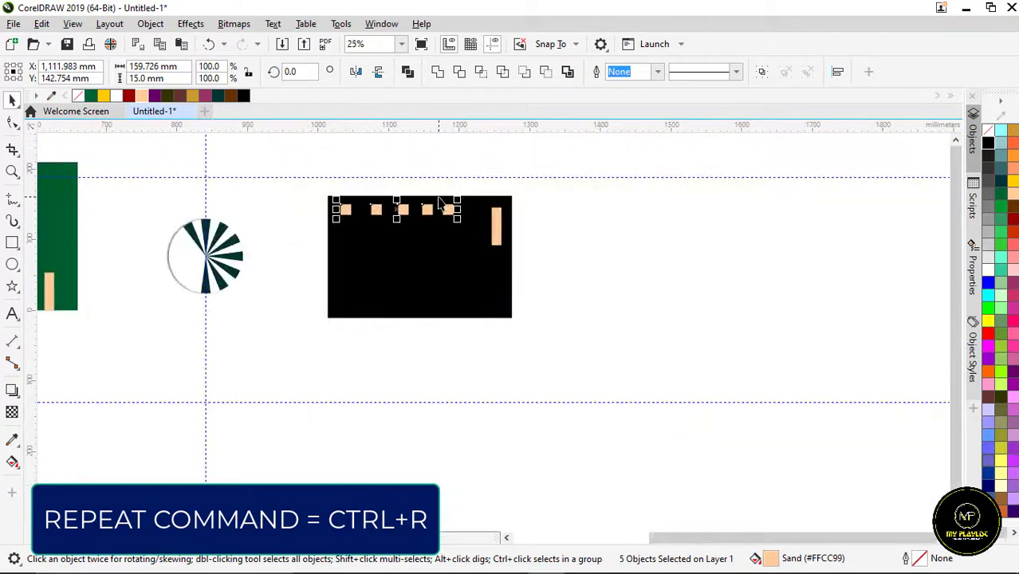
# Delete the five squares and the tall bar from the black rectangle and add a vertical guideline near its centre
pyautogui.press('Escape')
pyautogui.scroll(2, 347, 307)
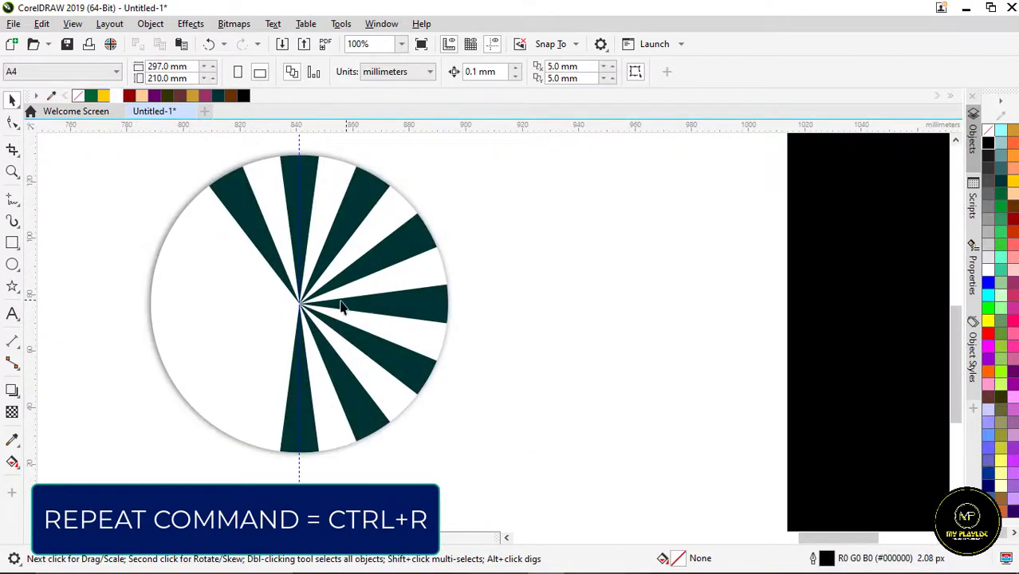
pyautogui.scroll(-1, 322, 310)
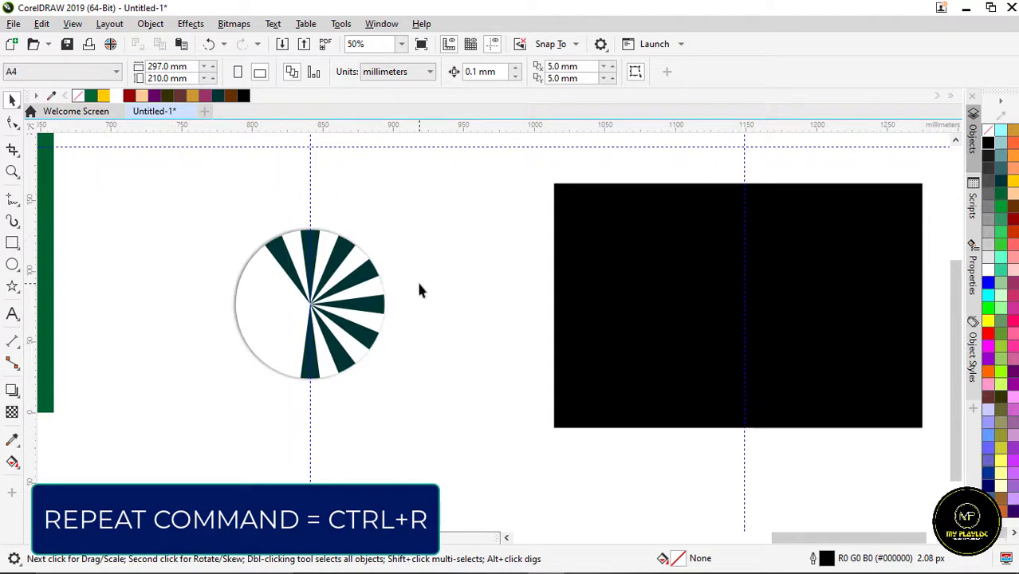
pyautogui.scroll(-1, 269, 311)
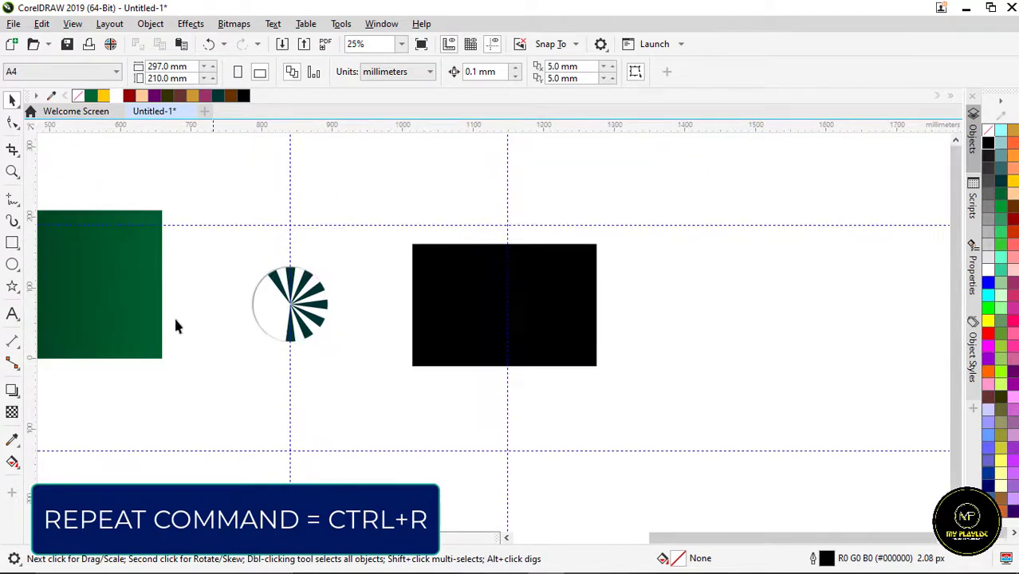
# Draw a tall rectangle about 14.3 by 51.9 mm in the black rectangle's upper-left area and fill it with Sand (#FFCC99)
pyautogui.click(12, 243)
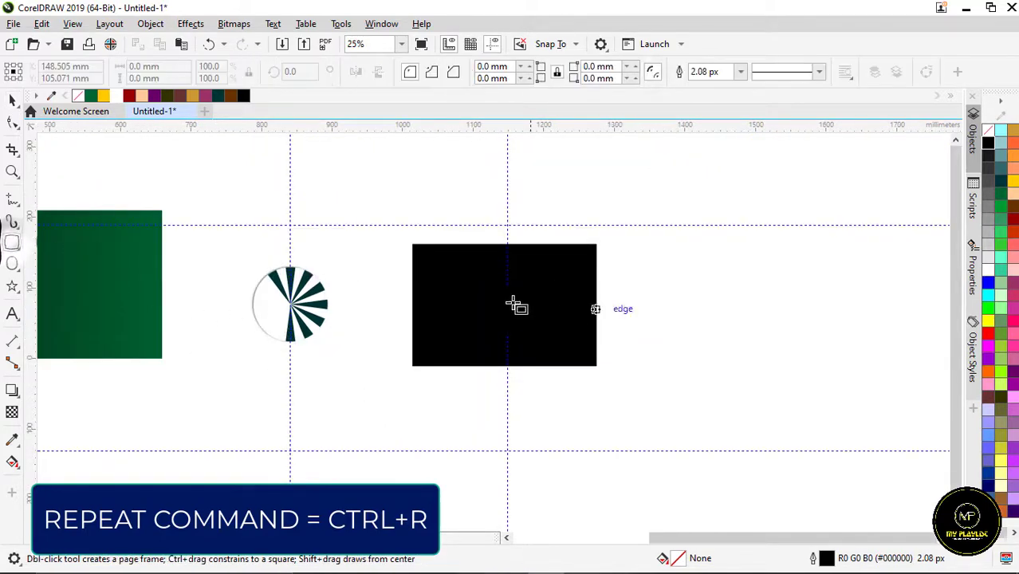
pyautogui.scroll(1, 516, 302)
pyautogui.moveTo(413, 249); pyautogui.dragTo(437, 325)
pyautogui.scroll(2, 413, 266)
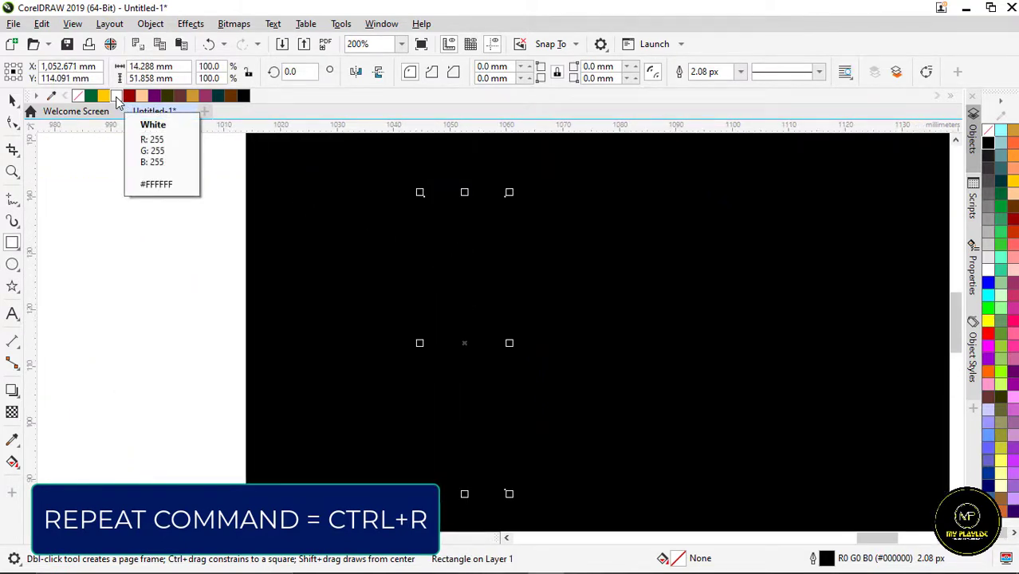
pyautogui.click(141, 96)
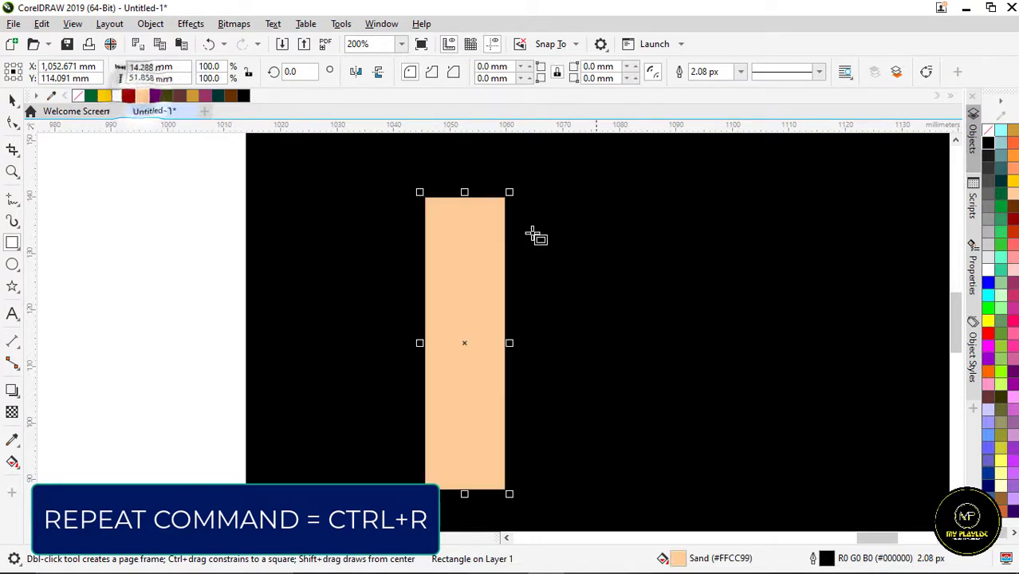
pyautogui.scroll(-1, 433, 225)
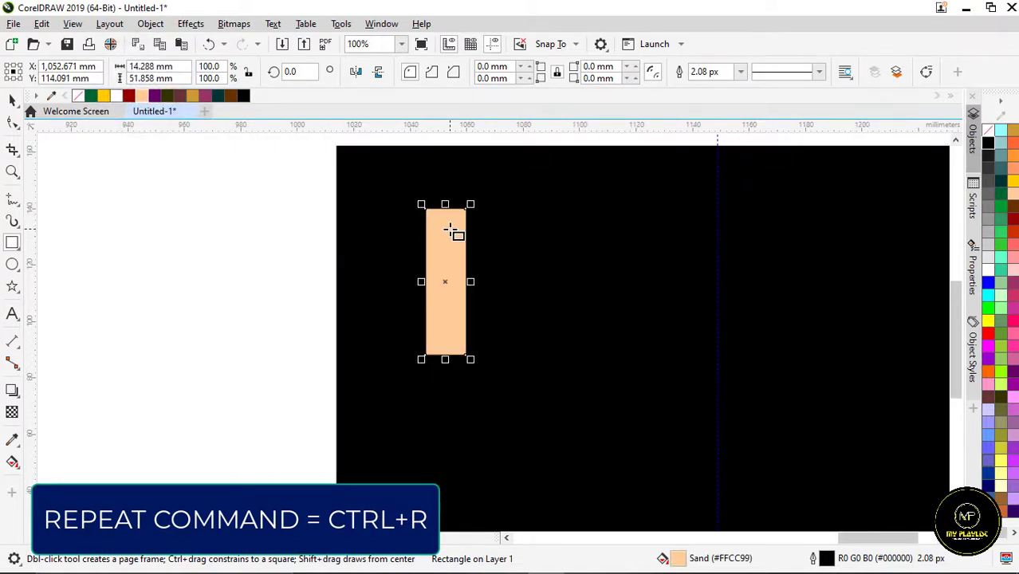
# Round the sand rectangle's two upper corners fully, to a radius of about 7.1 mm, forming a semicircular top
pyautogui.click(12, 123)
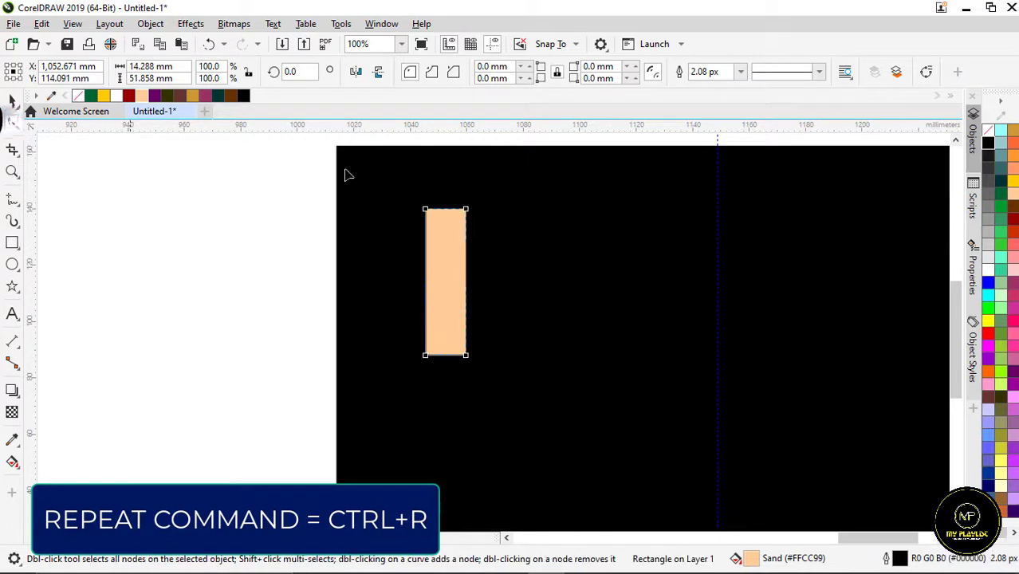
pyautogui.scroll(2, 459, 229)
pyautogui.moveTo(324, 154); pyautogui.dragTo(430, 312)
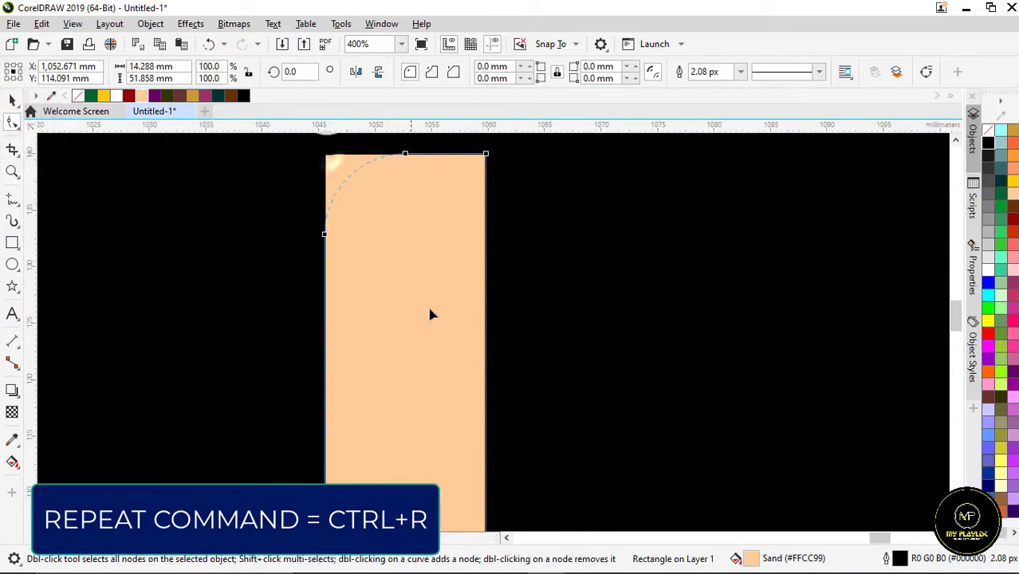
pyautogui.moveTo(488, 158); pyautogui.dragTo(377, 297)
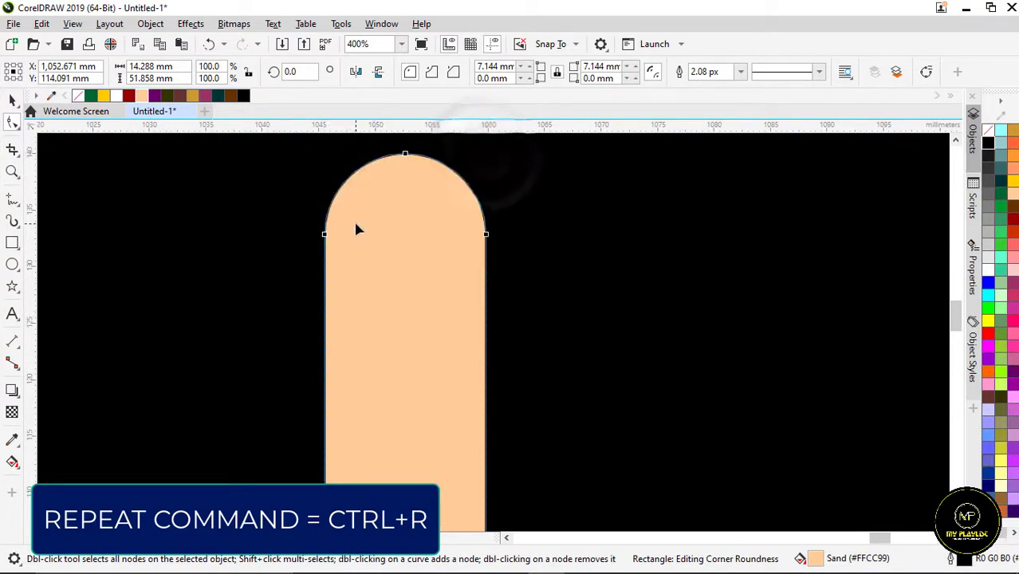
pyautogui.scroll(-1, 353, 219)
# Convert the round-topped sand rectangle to curves
pyautogui.press('space')
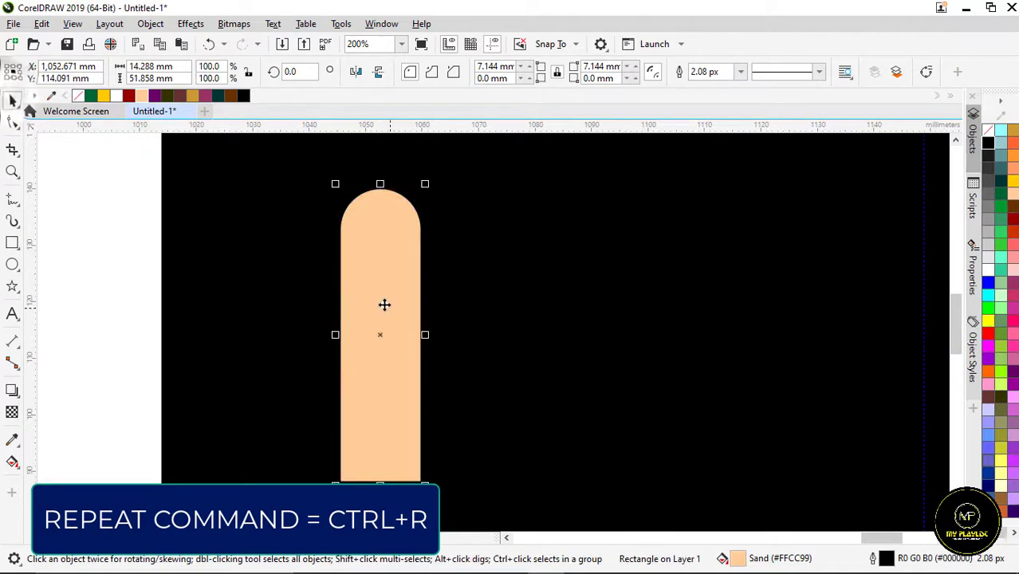
pyautogui.rightClick(378, 303)
pyautogui.click(448, 160)
pyautogui.scroll(-1, 427, 260)
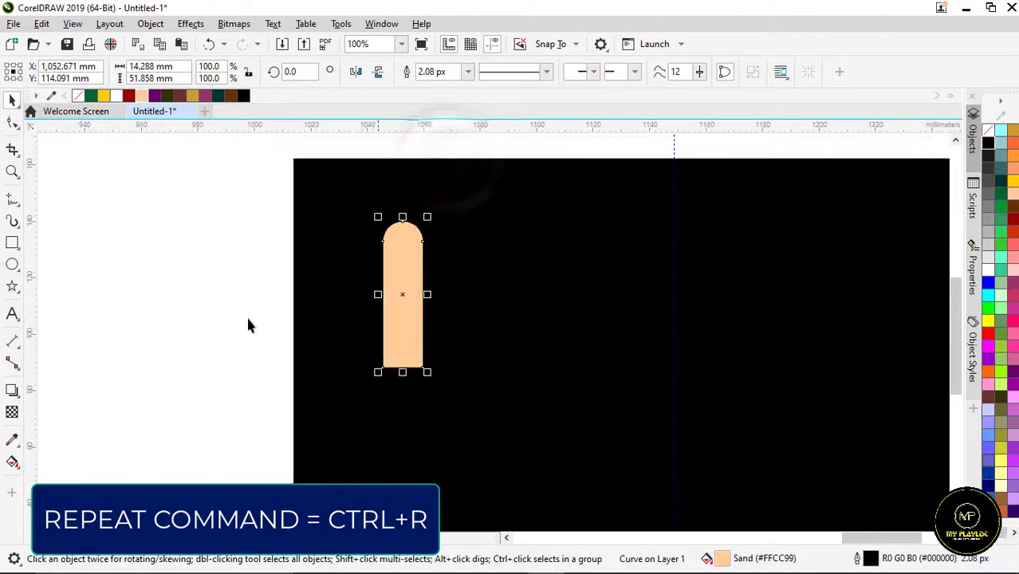
# Place a vertical guideline through the horizontal centre of the round-topped sand shape, in line with its top node
pyautogui.click(13, 123)
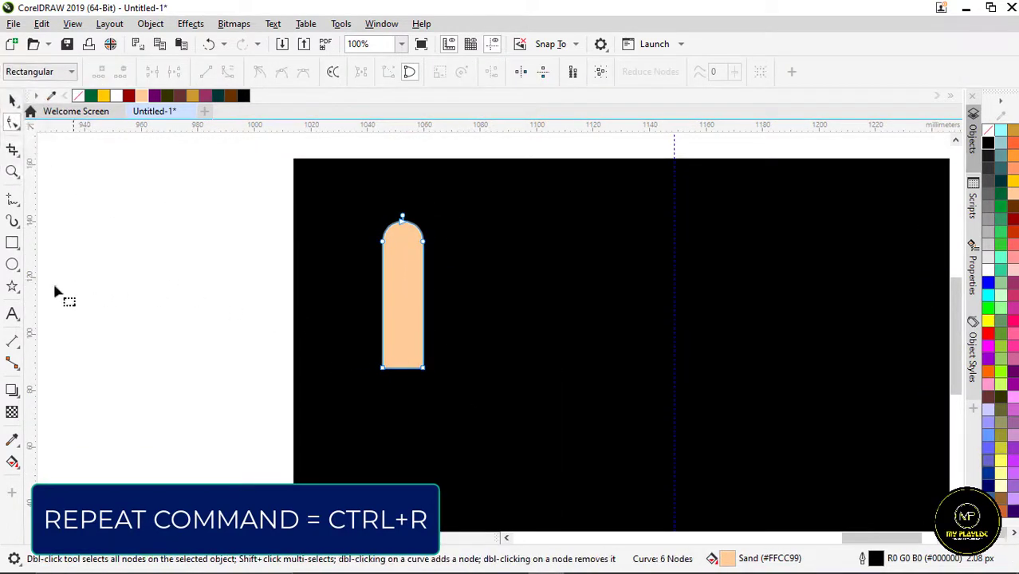
pyautogui.moveTo(32, 290); pyautogui.dragTo(401, 218)
pyautogui.scroll(2, 413, 349)
pyautogui.click(410, 319)
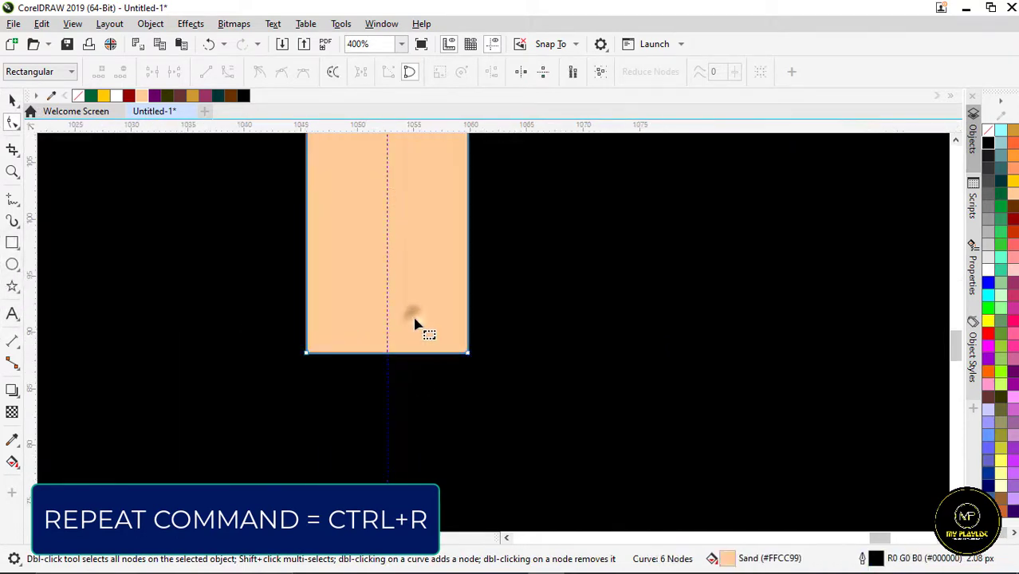
# Add a node where the guideline crosses the shape's bottom edge and delete both bottom corner nodes to form a pointed petal
pyautogui.doubleClick(388, 353)
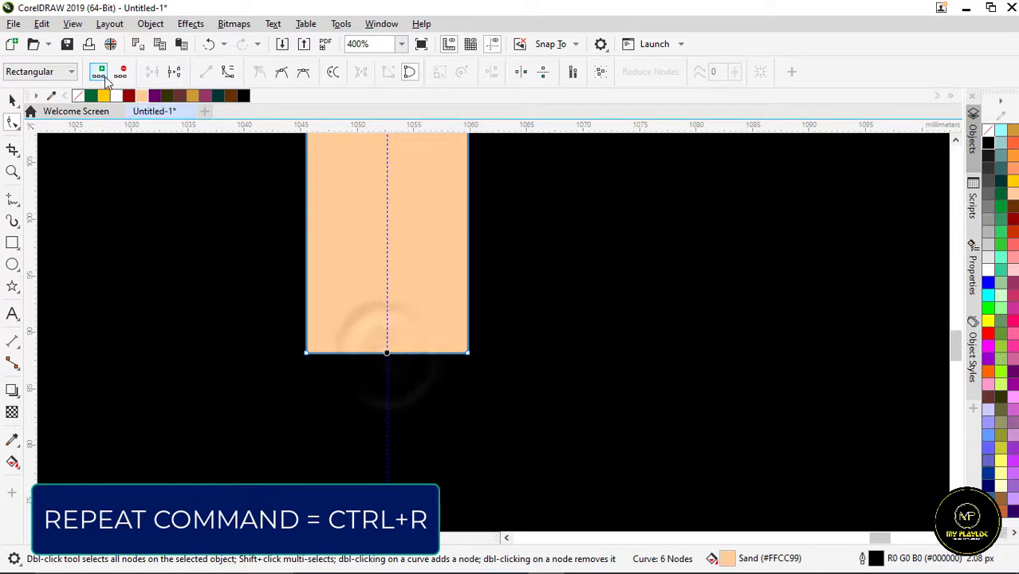
pyautogui.doubleClick(307, 353)
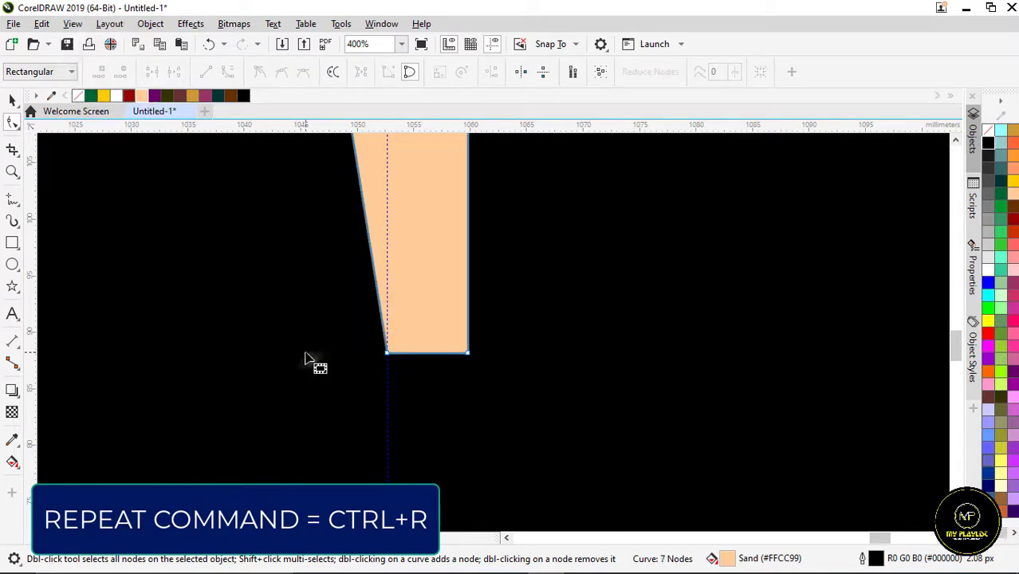
pyautogui.doubleClick(469, 354)
pyautogui.scroll(-3, 395, 319)
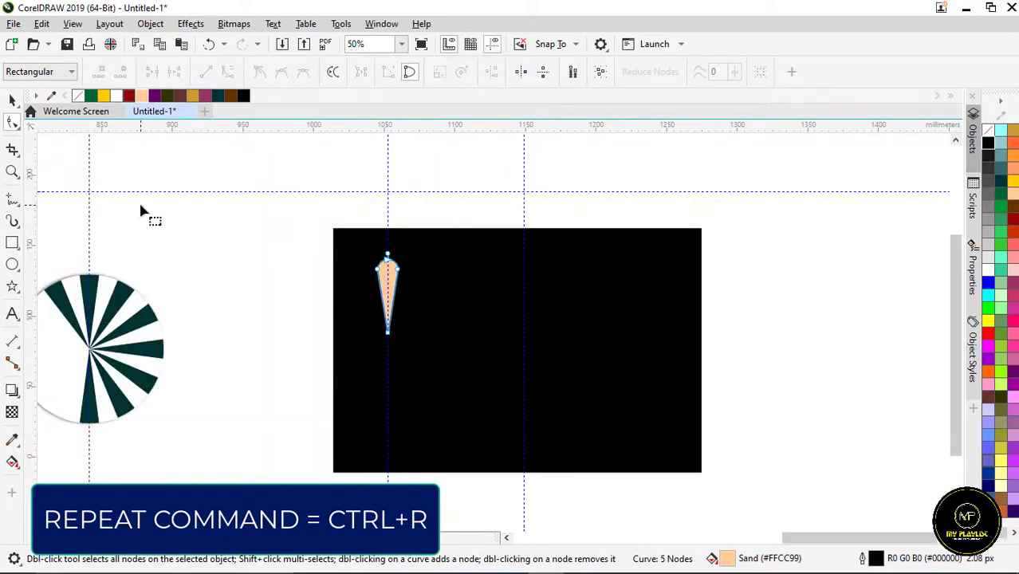
pyautogui.click(12, 100)
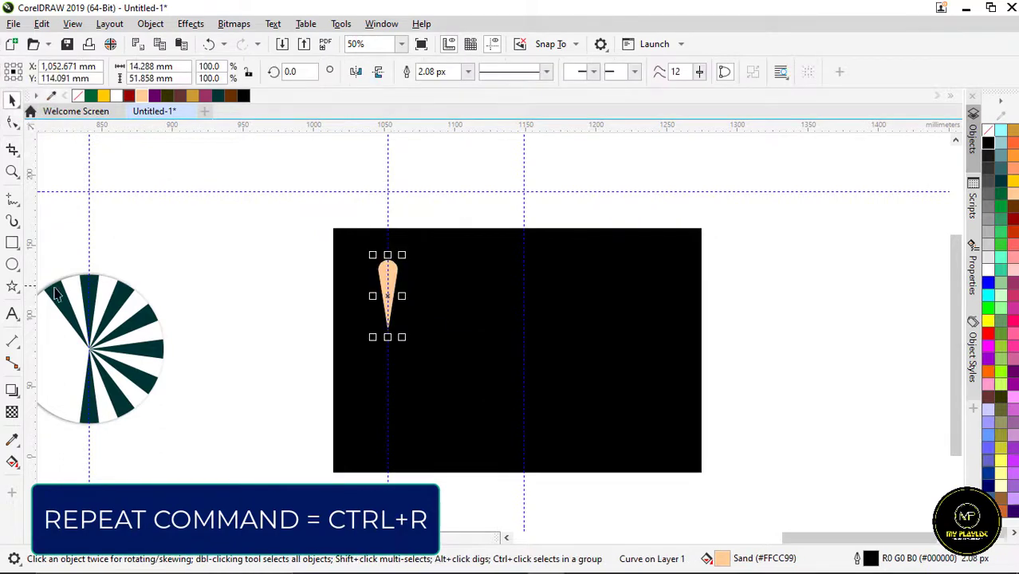
# Draw a circle about 99.5 mm in diameter, centre it in the black rectangle and give it a white outline
pyautogui.click(12, 264)
pyautogui.moveTo(476, 297); pyautogui.dragTo(591, 398)
pyautogui.moveTo(550, 371); pyautogui.dragTo(517, 350)
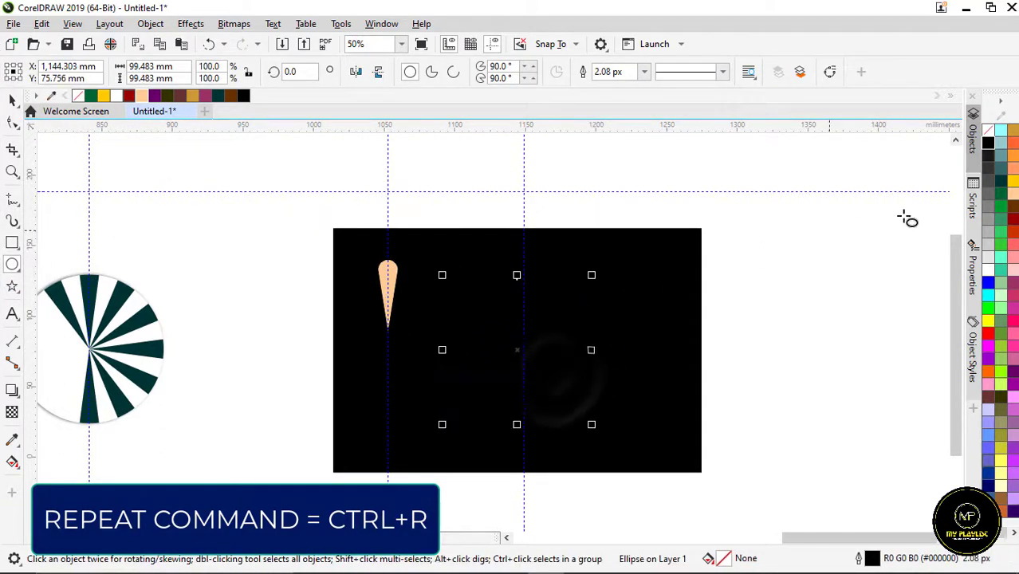
pyautogui.rightClick(986, 271)
pyautogui.scroll(1, 515, 376)
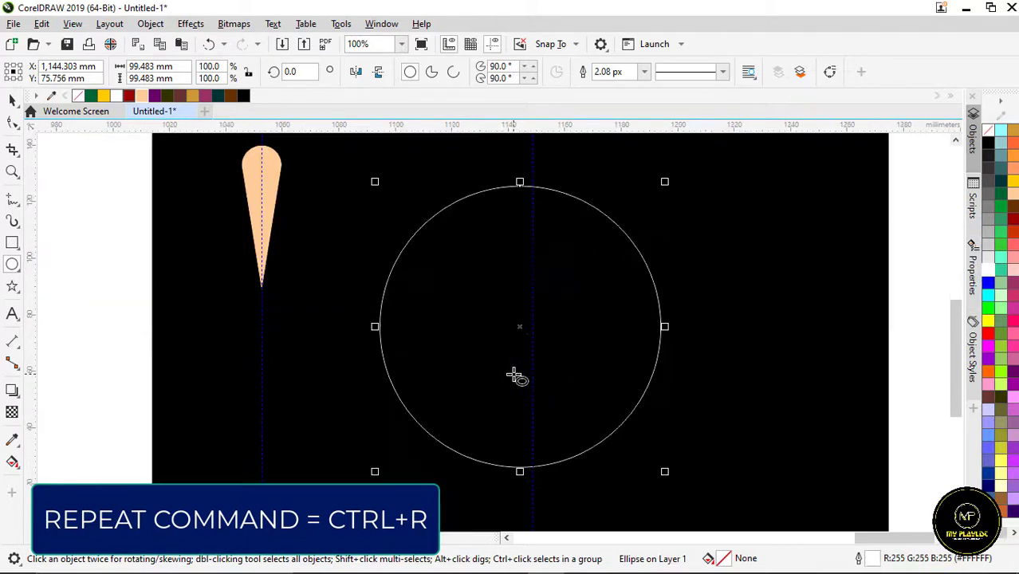
# Set the white circle's outline width to 8 px
pyautogui.click(643, 71)
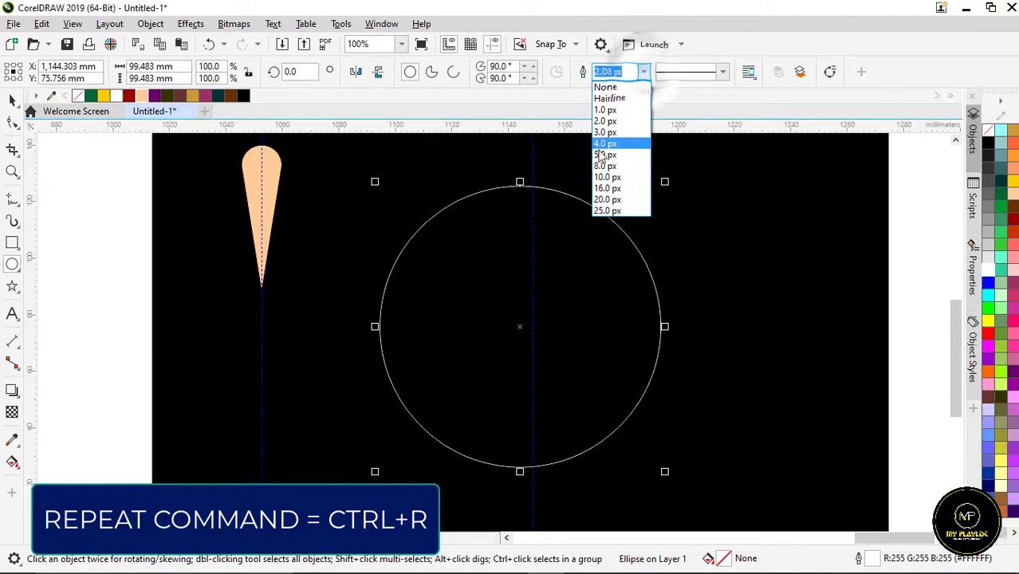
pyautogui.click(614, 166)
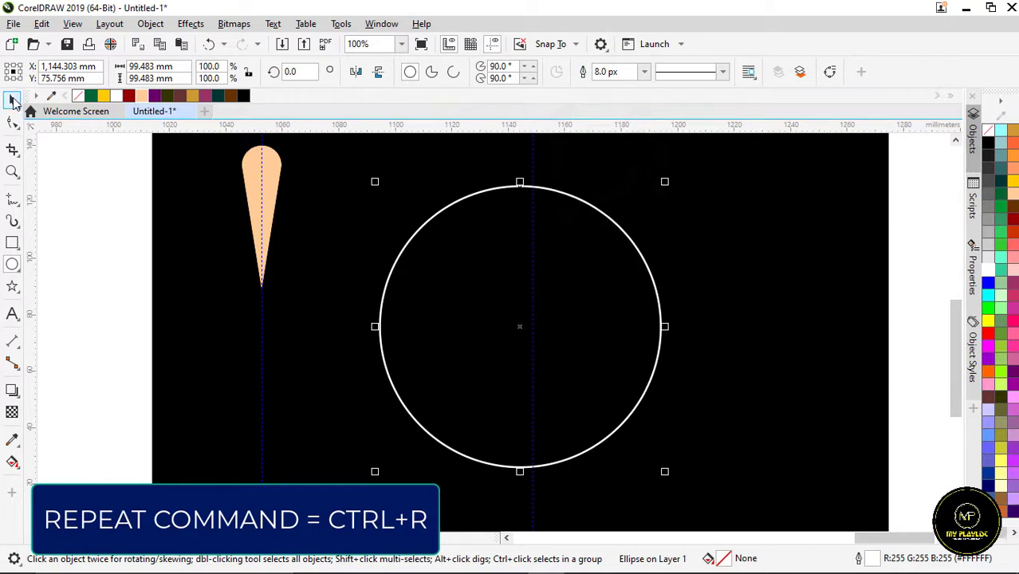
# Move the petal to the top of the white circle and shorten it to about 49.7 mm so its tip reaches the circle's centre
pyautogui.click(267, 169)
pyautogui.moveTo(251, 163); pyautogui.dragTo(520, 188)
pyautogui.scroll(1, 516, 347)
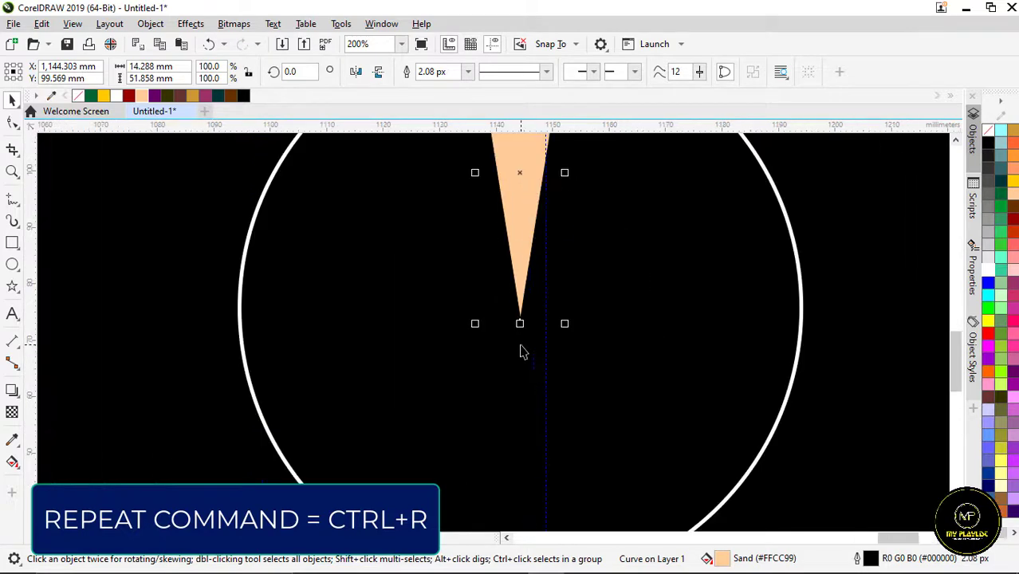
pyautogui.scroll(-1, 489, 303)
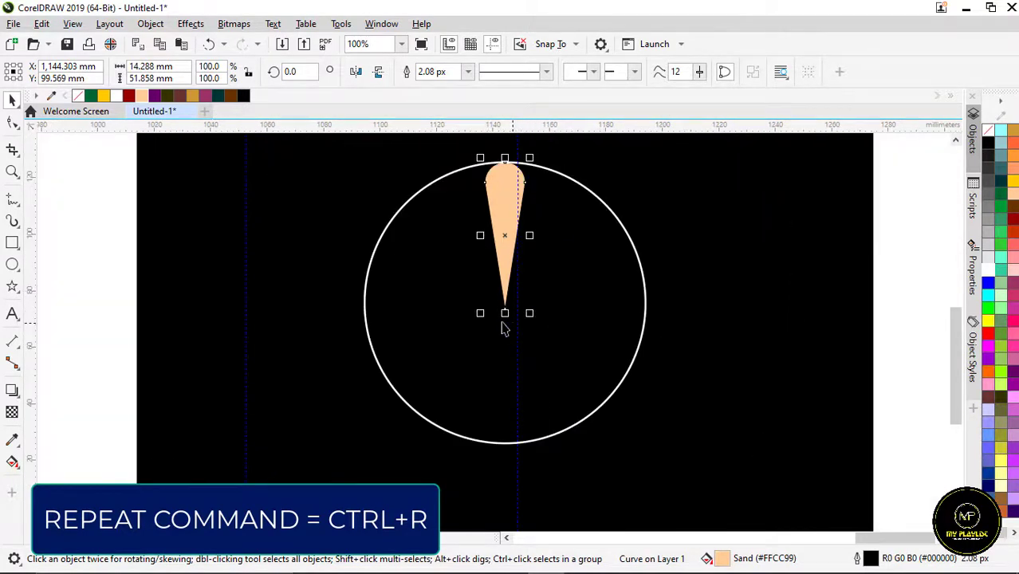
pyautogui.scroll(1, 504, 328)
pyautogui.moveTo(505, 300)
pyautogui.mouseDown()
pyautogui.moveTo(510, 318)
pyautogui.moveTo(511, 268)
pyautogui.moveTo(508, 285)
pyautogui.mouseUp()
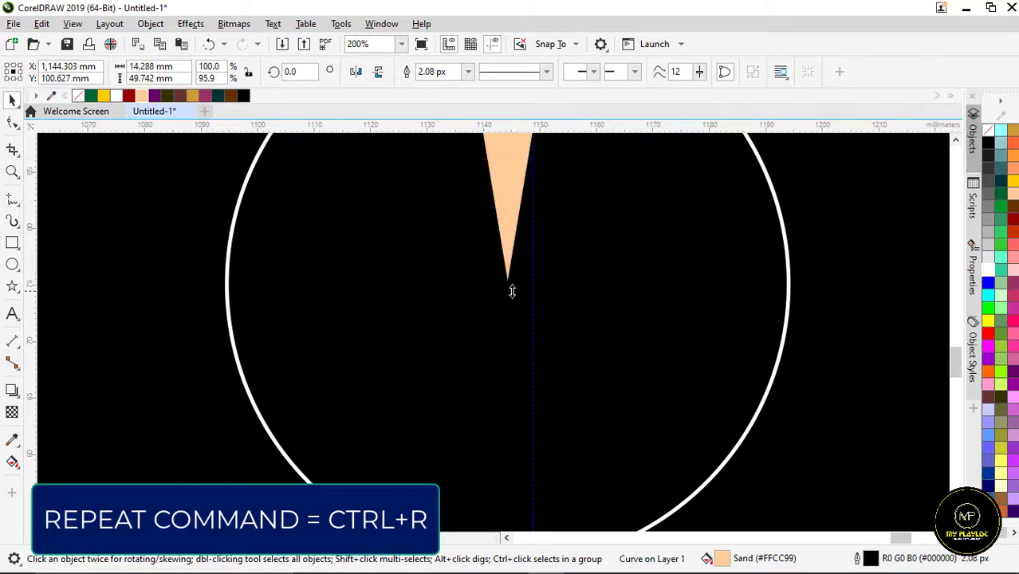
pyautogui.scroll(-2, 514, 285)
pyautogui.scroll(1, 515, 267)
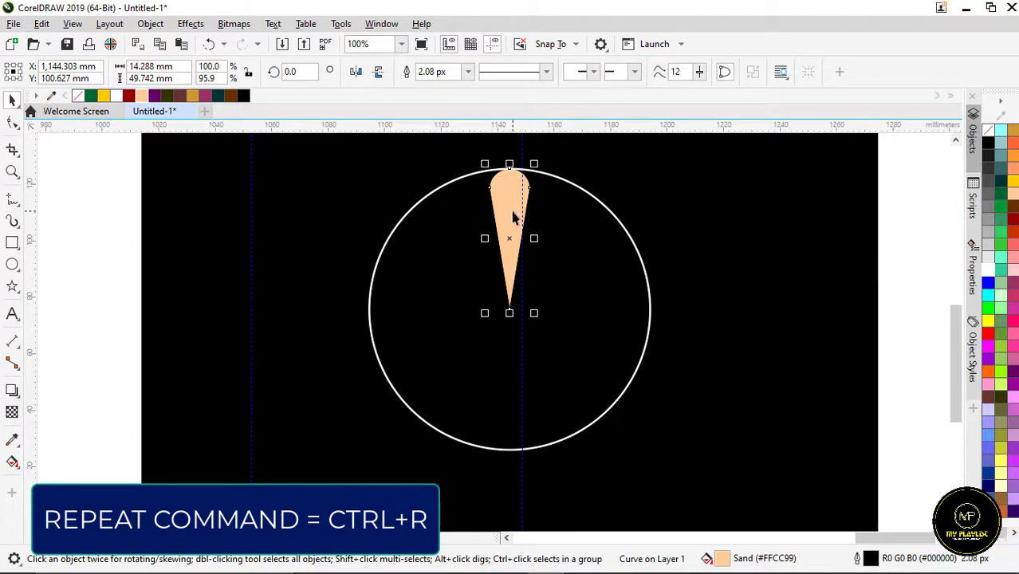
# Move the petal's rotation centre down to its tip at the centre of the white circle
pyautogui.scroll(1, 513, 217)
pyautogui.scroll(-1, 575, 266)
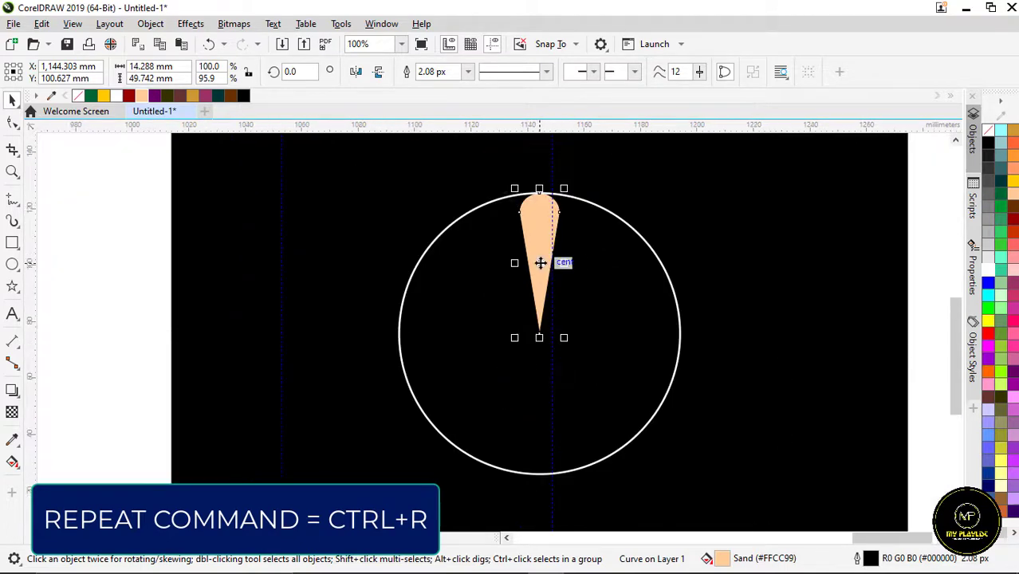
pyautogui.scroll(1, 539, 264)
pyautogui.scroll(1, 558, 276)
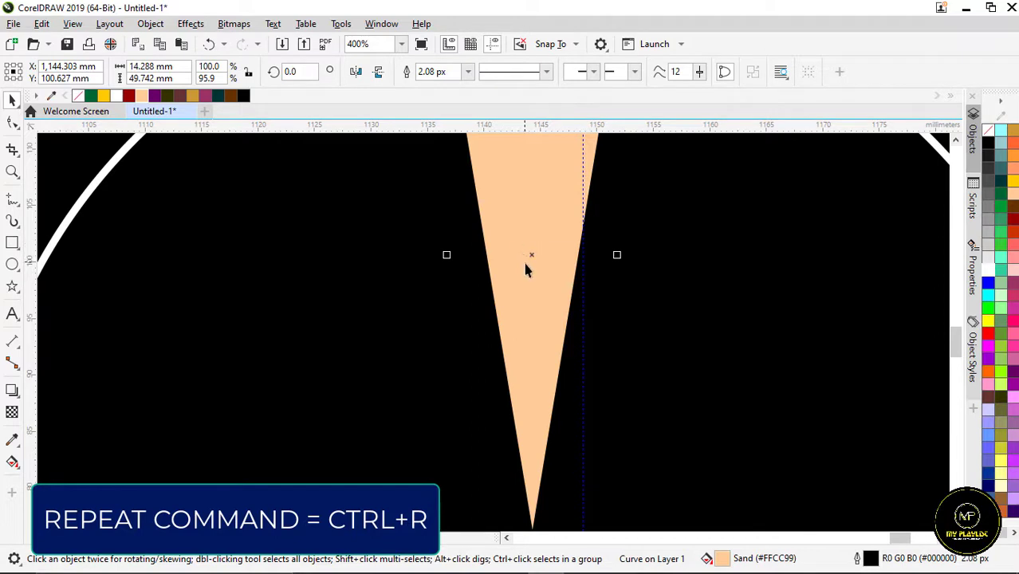
pyautogui.scroll(-1, 532, 275)
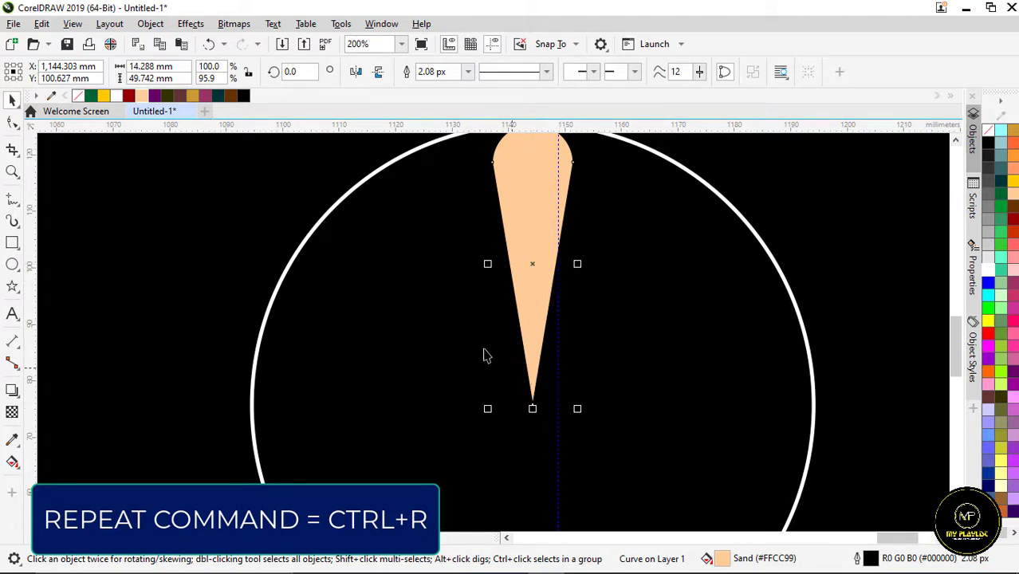
pyautogui.click(532, 263)
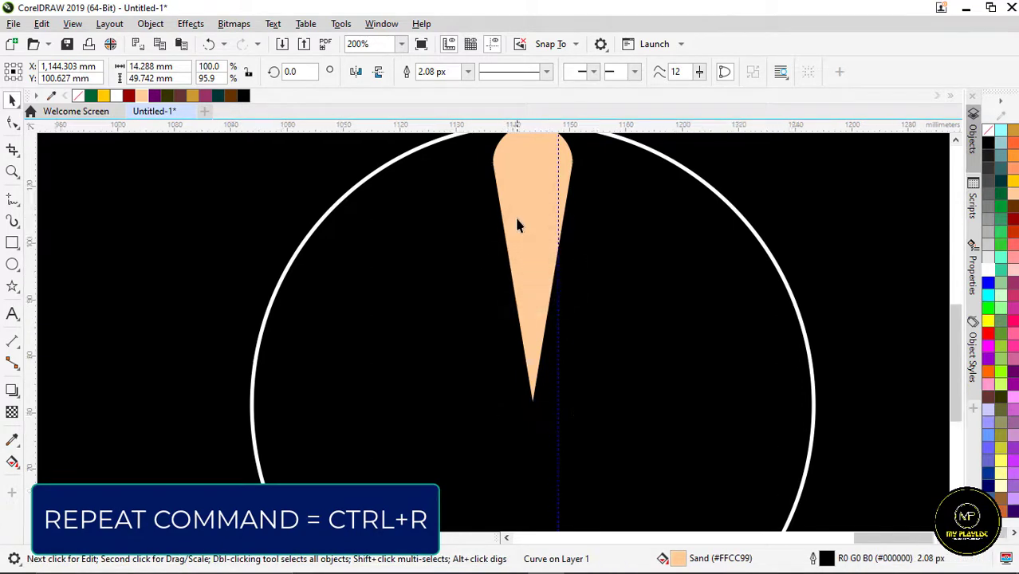
pyautogui.scroll(-2, 514, 216)
pyautogui.scroll(2, 520, 250)
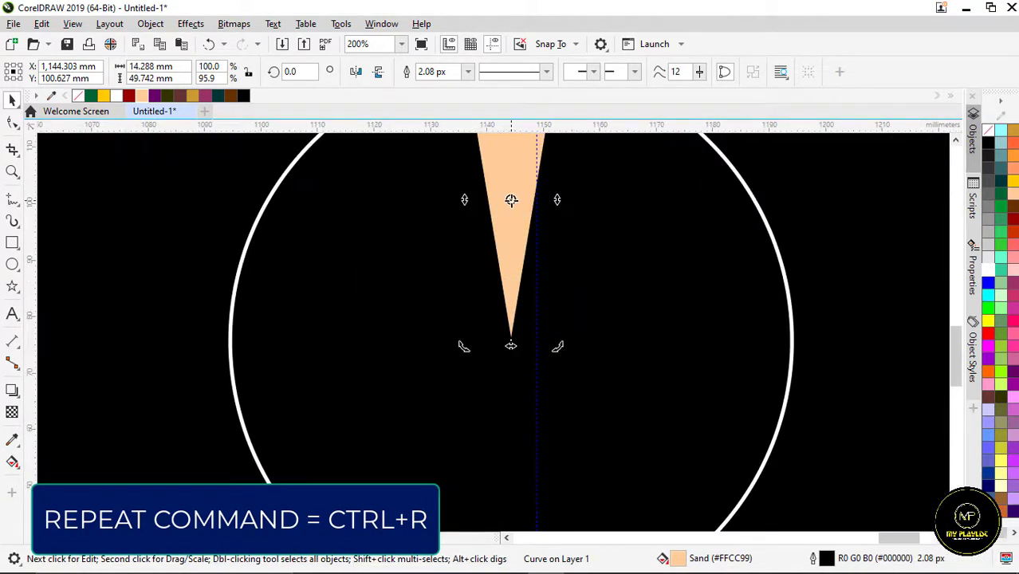
pyautogui.moveTo(511, 200); pyautogui.dragTo(509, 341)
pyautogui.scroll(-1, 470, 307)
pyautogui.scroll(1, 475, 173)
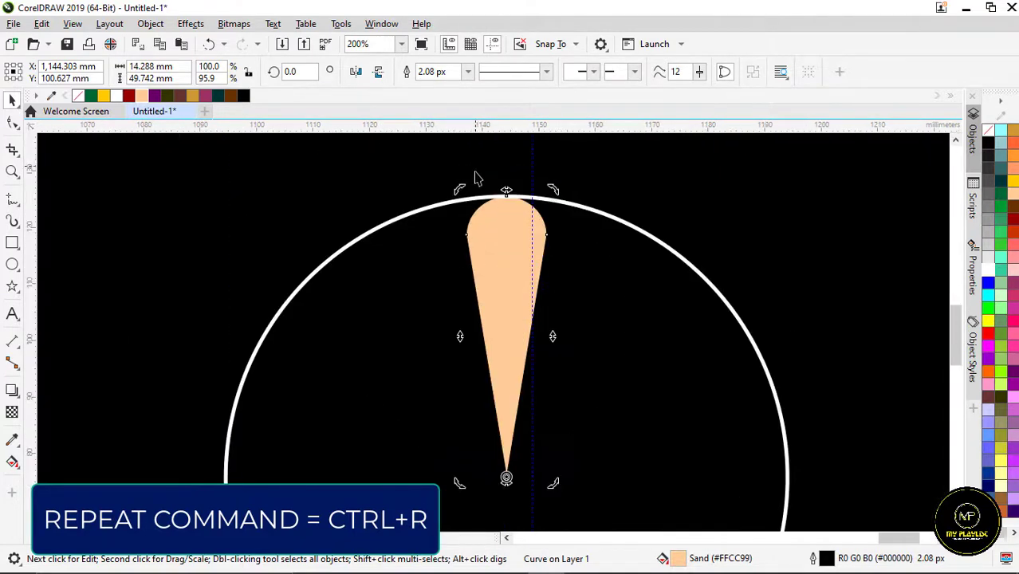
# Make a copy of the petal rotated 30° clockwise about the white circle's centre
pyautogui.scroll(-1, 461, 184)
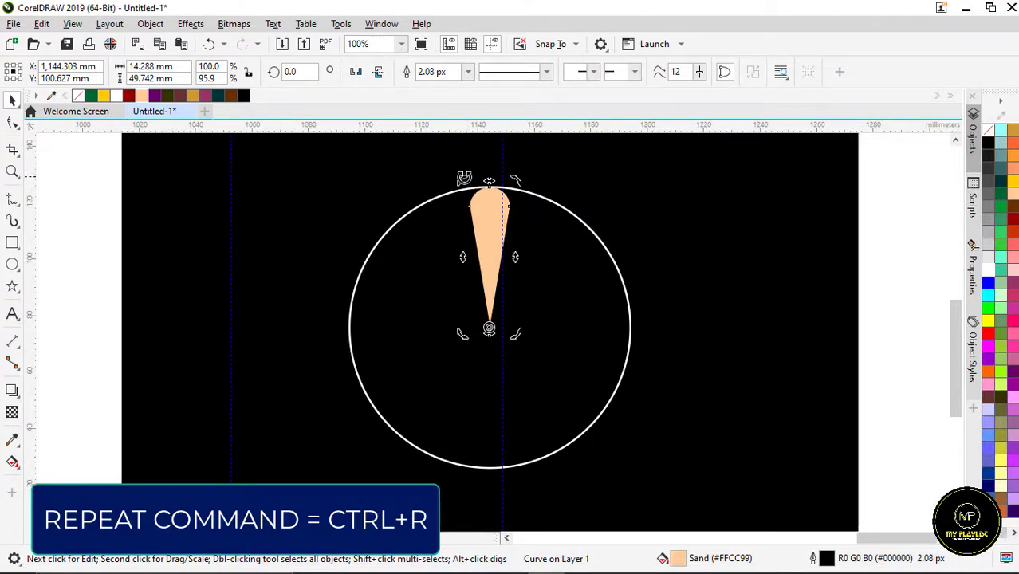
pyautogui.moveTo(464, 178); pyautogui.dragTo(532, 175)
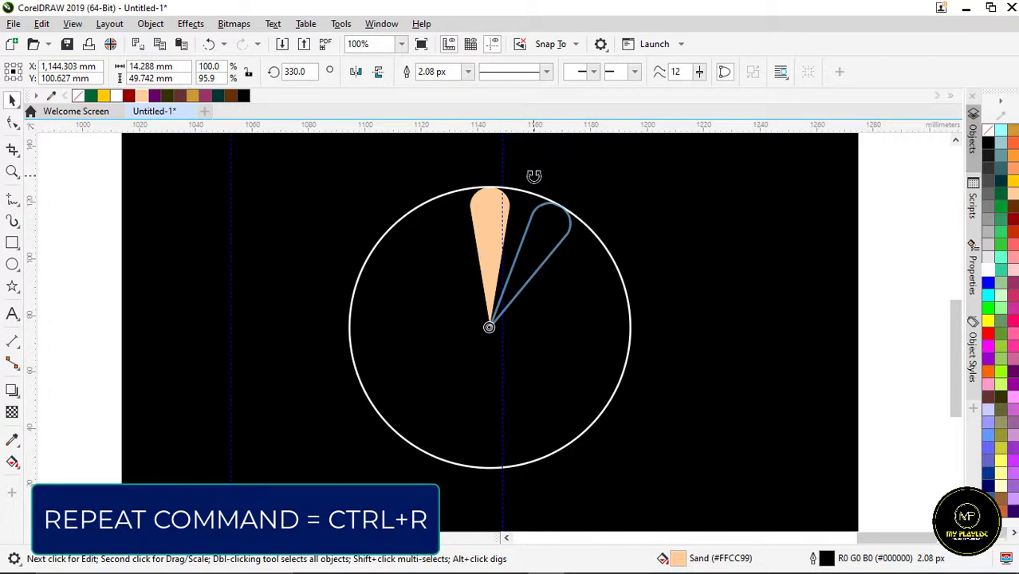
pyautogui.moveTo(534, 176); pyautogui.dragTo(534, 176)
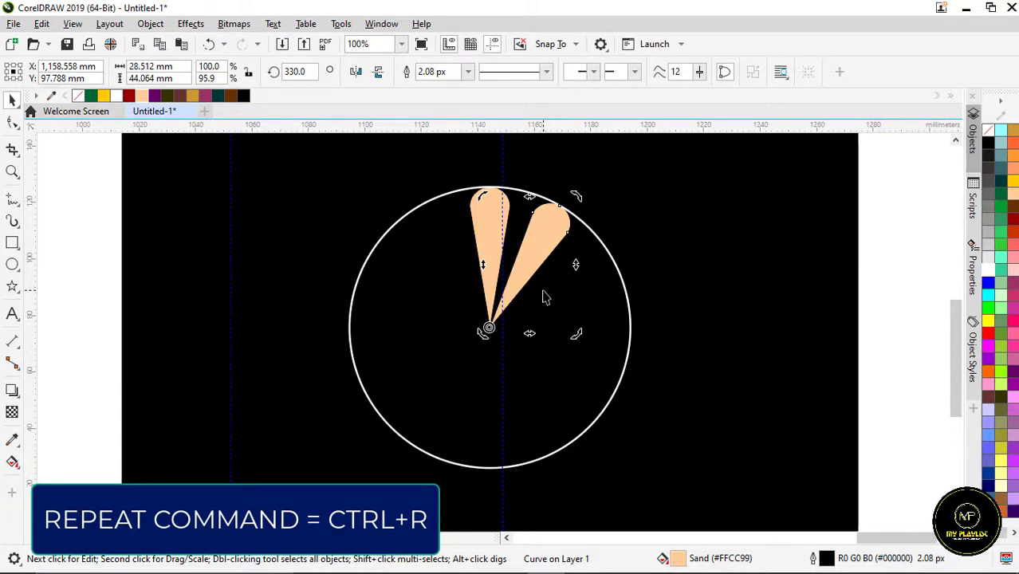
# Repeat the rotated petal copy until twelve petals fill the white circle, and clear the selection
pyautogui.hotkey('ctrl', 'r')
pyautogui.hotkey('ctrl', 'r')
pyautogui.hotkey('ctrl', 'r')
pyautogui.hotkey('ctrl', 'r')
pyautogui.hotkey('ctrl', 'r')
pyautogui.hotkey('ctrl', 'r')
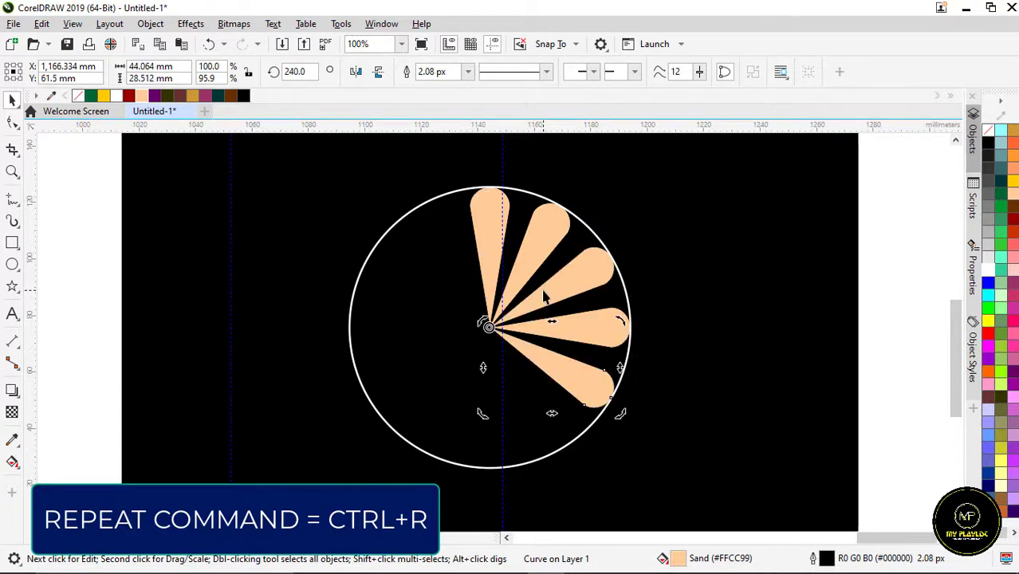
pyautogui.hotkey('ctrl', 'r')
pyautogui.hotkey('ctrl', 'r')
pyautogui.hotkey('ctrl', 'r')
pyautogui.hotkey('ctrl', 'r')
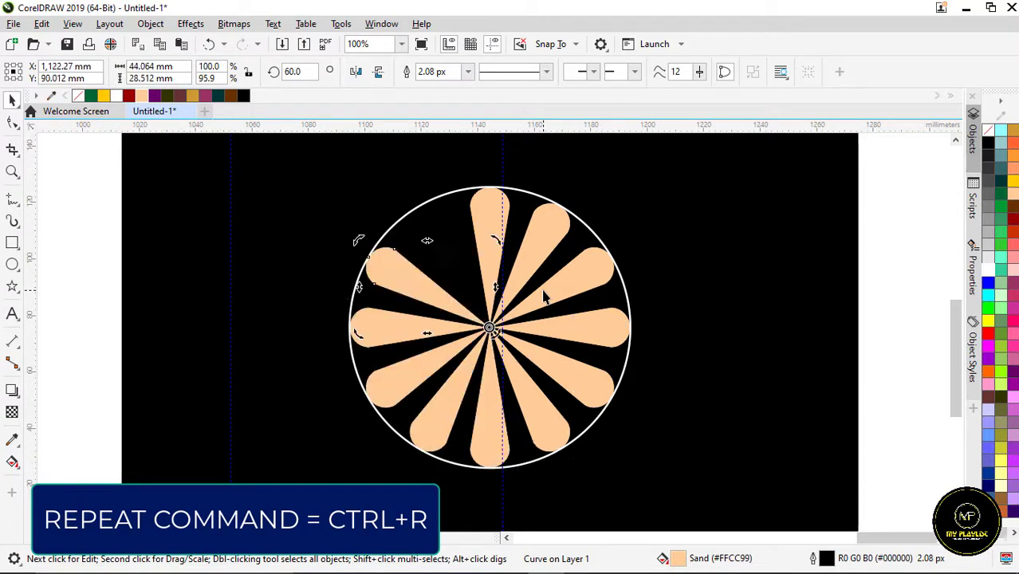
pyautogui.click(867, 285)
pyautogui.scroll(-1, 530, 224)
pyautogui.scroll(1, 517, 229)
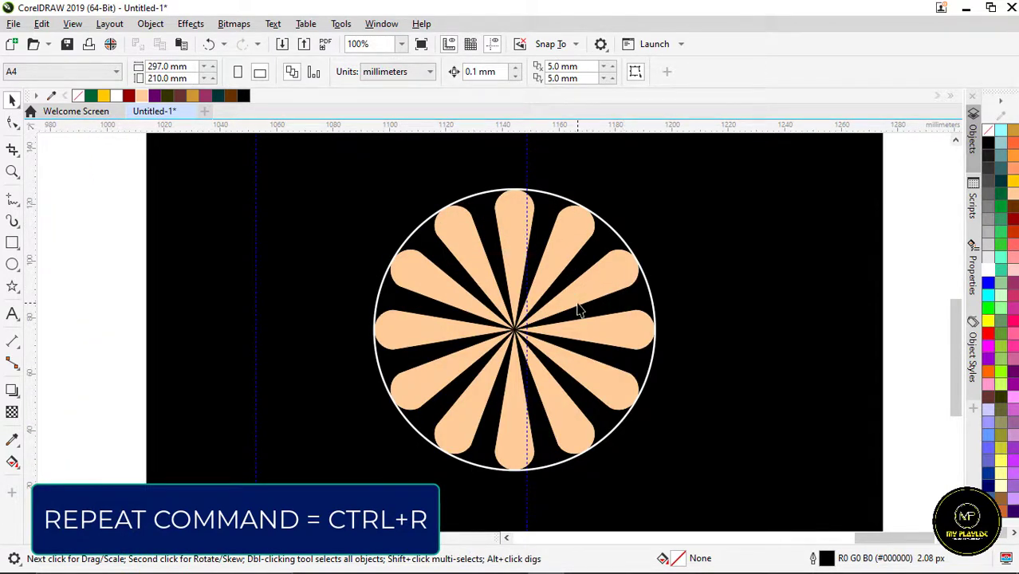
pyautogui.scroll(-1, 579, 311)
pyautogui.scroll(1, 565, 265)
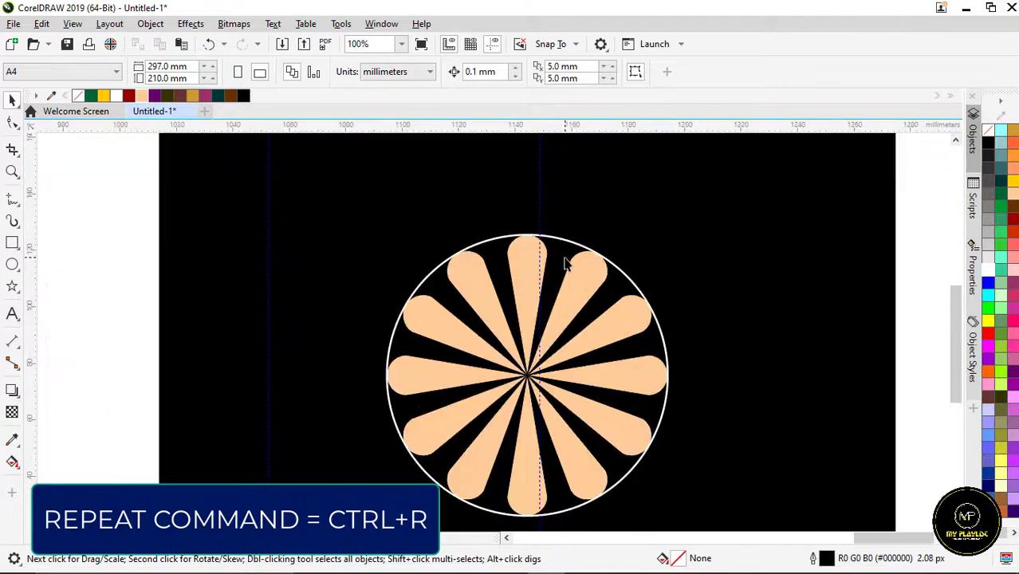
# Draw a circle about 4.9 mm in diameter just above the top petal, filled Deep Yellow (#FFCC00) and without an outline
pyautogui.click(12, 264)
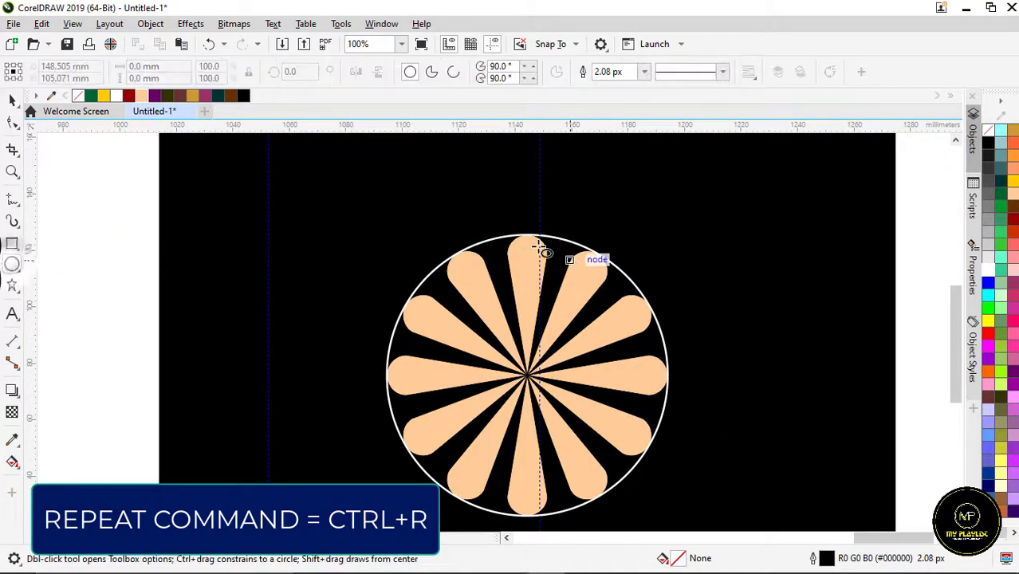
pyautogui.scroll(1, 511, 223)
pyautogui.moveTo(507, 221); pyautogui.dragTo(528, 236)
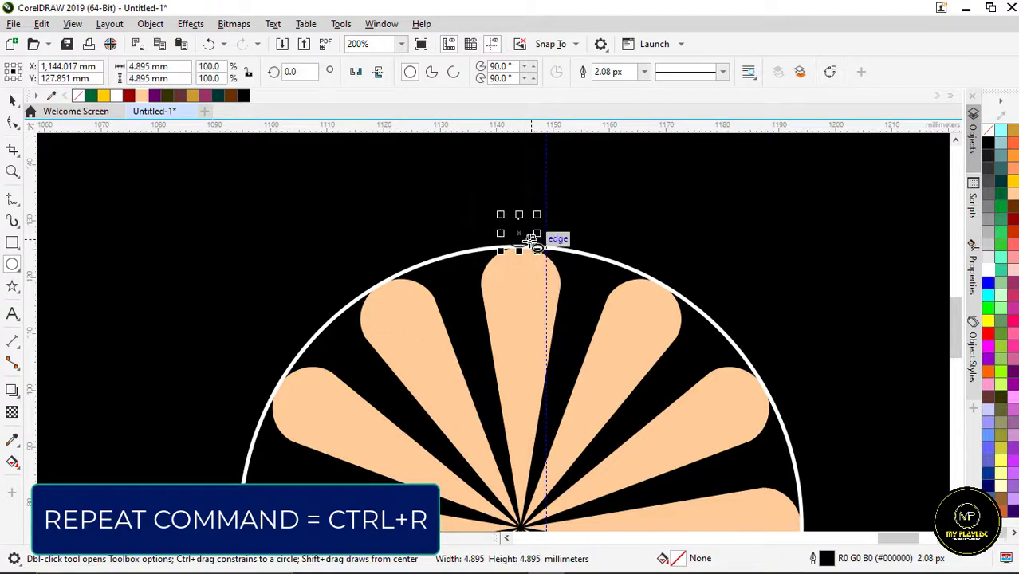
pyautogui.click(103, 95)
pyautogui.scroll(2, 518, 235)
pyautogui.press('space')
pyautogui.moveTo(534, 222); pyautogui.dragTo(537, 207)
pyautogui.rightClick(77, 96)
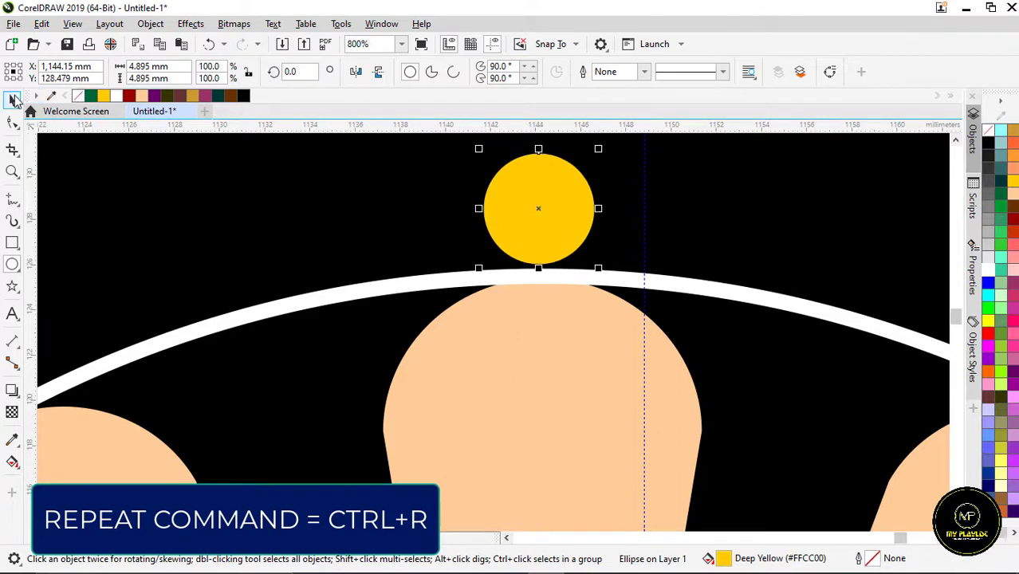
# Centre the small yellow circle horizontally on the large white circle
pyautogui.keyDown('shift'); pyautogui.click(663, 289); pyautogui.keyUp('shift')
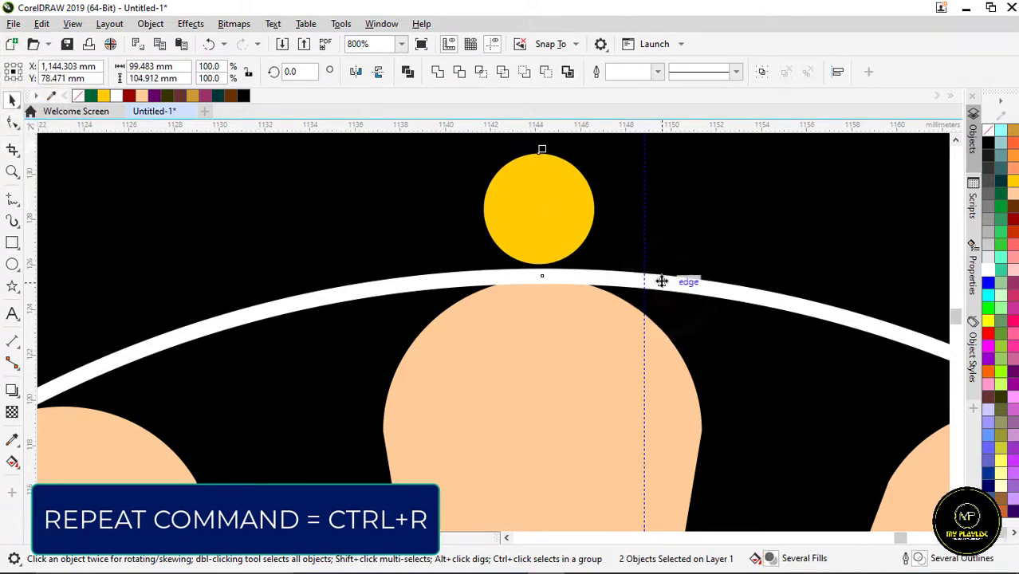
pyautogui.scroll(-2, 531, 238)
pyautogui.scroll(-2, 548, 231)
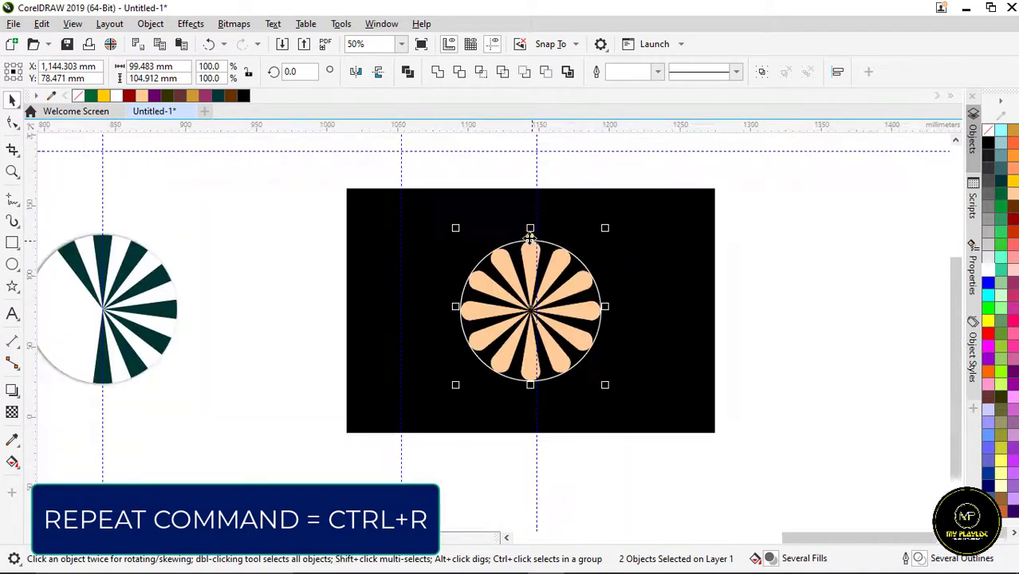
pyautogui.click(707, 246)
# Enlarge the yellow circle to about 7.4 mm in diameter and realign it horizontally with the centre of the large white circle
pyautogui.scroll(2, 522, 251)
pyautogui.click(522, 252)
pyautogui.moveTo(530, 239); pyautogui.dragTo(562, 240)
pyautogui.keyDown('shift'); pyautogui.click(568, 273); pyautogui.keyUp('shift')
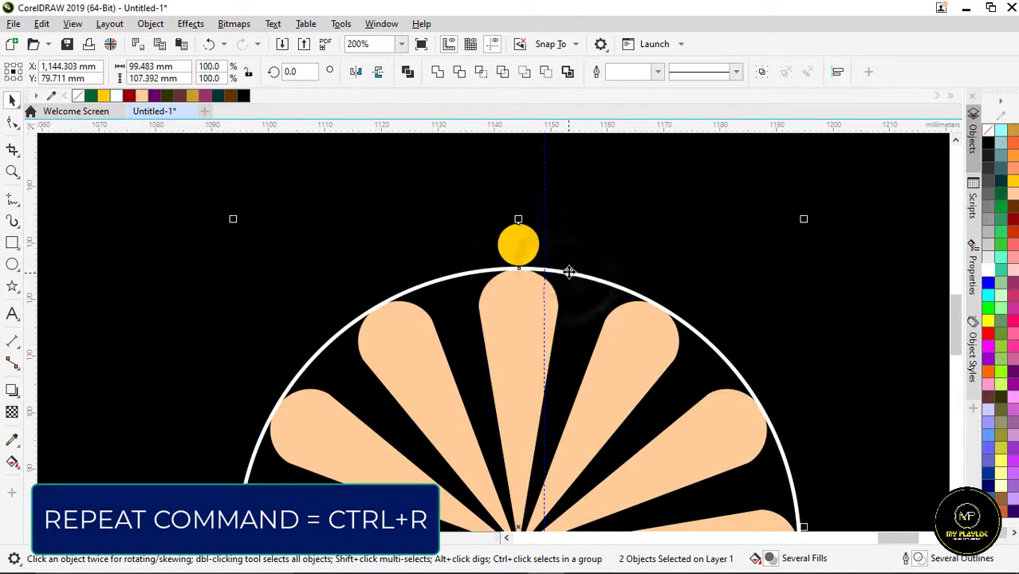
pyautogui.scroll(-2, 517, 243)
pyautogui.click(811, 257)
pyautogui.scroll(2, 811, 257)
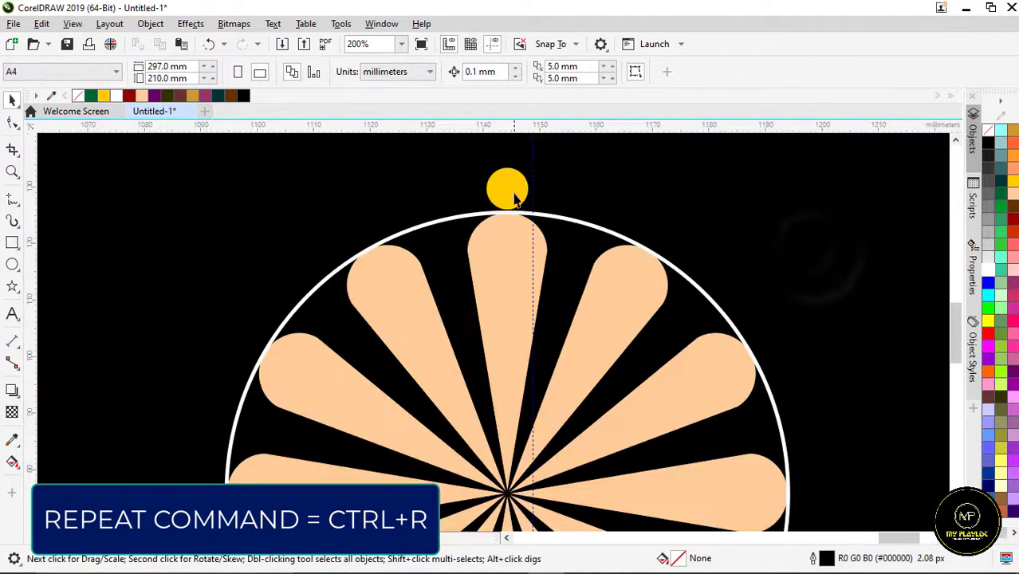
# Move the yellow circle's rotation centre to the centre of the petal wheel
pyautogui.click(518, 183)
pyautogui.scroll(-1, 518, 182)
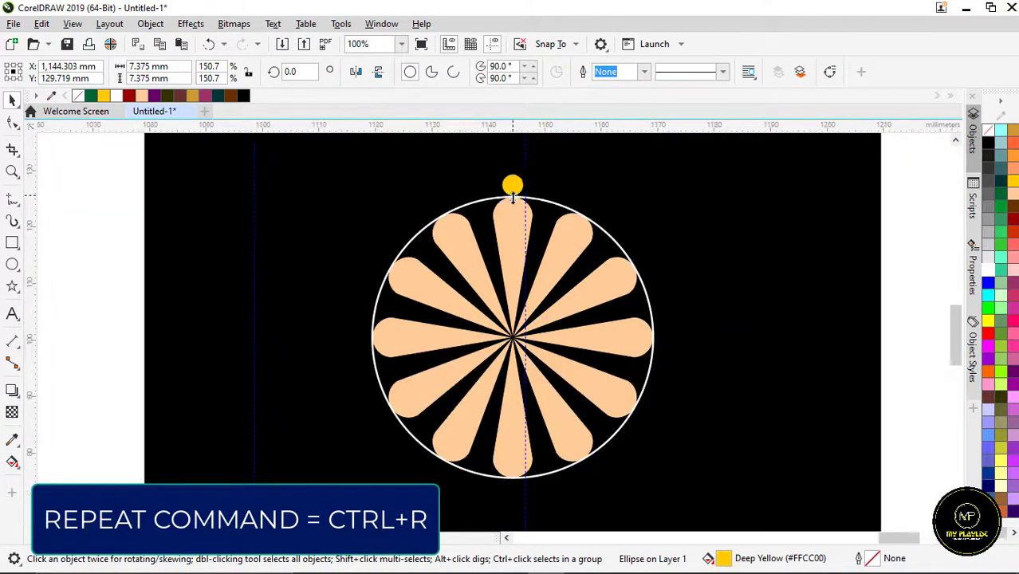
pyautogui.scroll(1, 514, 173)
pyautogui.click(513, 174)
pyautogui.moveTo(512, 174)
pyautogui.mouseDown()
pyautogui.moveTo(562, 263)
pyautogui.moveTo(534, 448)
pyautogui.moveTo(516, 479)
pyautogui.mouseUp()
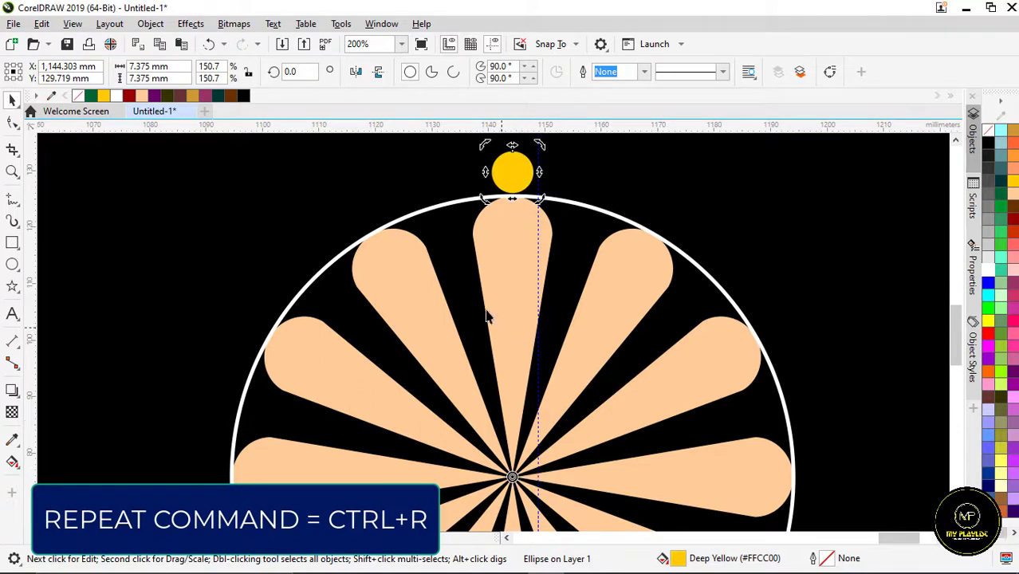
# Copy the yellow circle rotated 30° clockwise about the wheel's centre and repeat the copy until twelve yellow circles surround the wheel
pyautogui.scroll(-1, 491, 209)
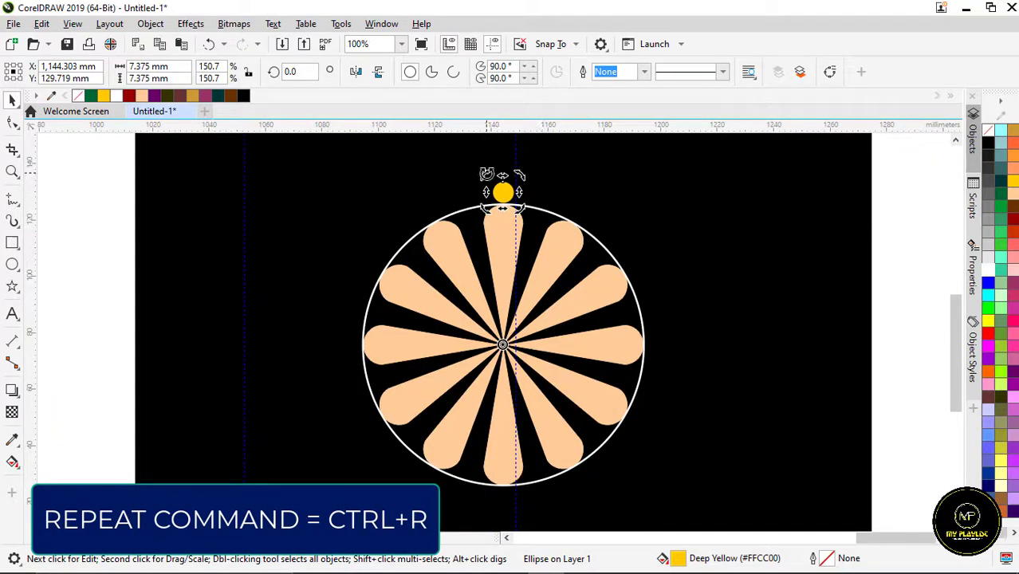
pyautogui.moveTo(486, 174); pyautogui.dragTo(564, 177)
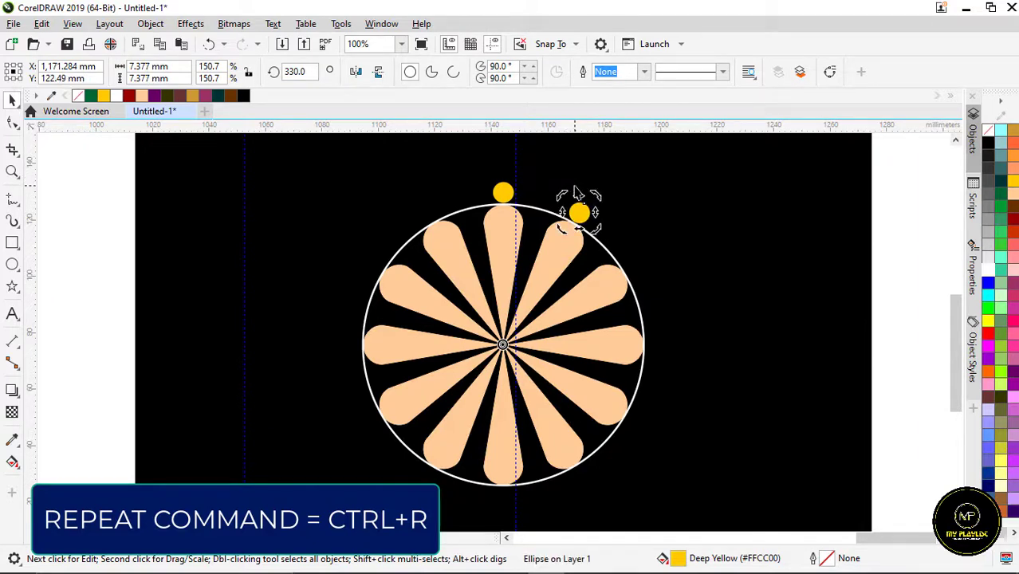
pyautogui.hotkey('ctrl', 'r')
pyautogui.hotkey('ctrl', 'r')
pyautogui.hotkey('ctrl', 'r')
pyautogui.hotkey('ctrl', 'r')
pyautogui.hotkey('ctrl', 'r')
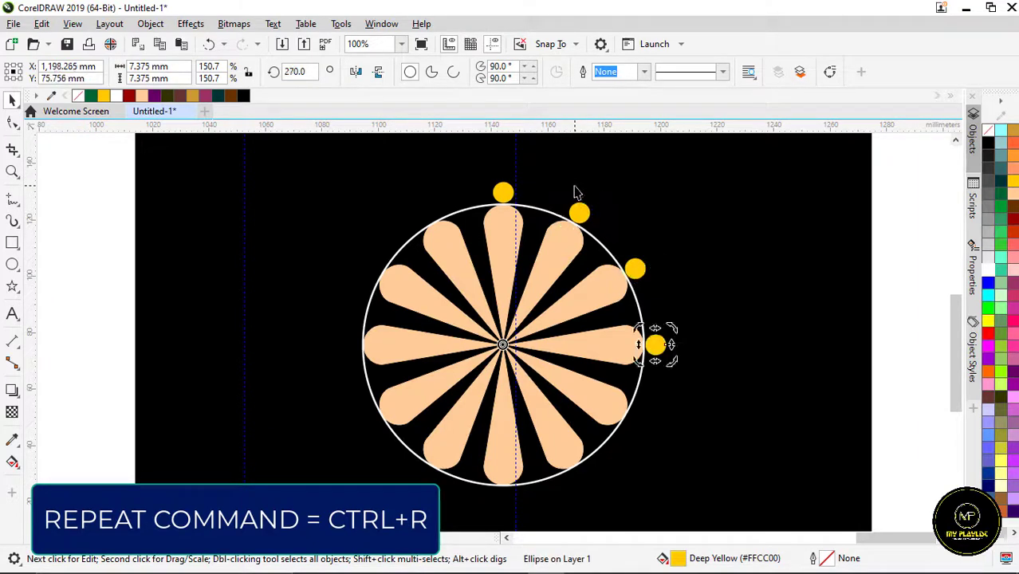
pyautogui.hotkey('ctrl', 'r')
pyautogui.hotkey('ctrl', 'r')
pyautogui.hotkey('ctrl', 'r')
pyautogui.hotkey('ctrl', 'r')
pyautogui.hotkey('ctrl', 'r')
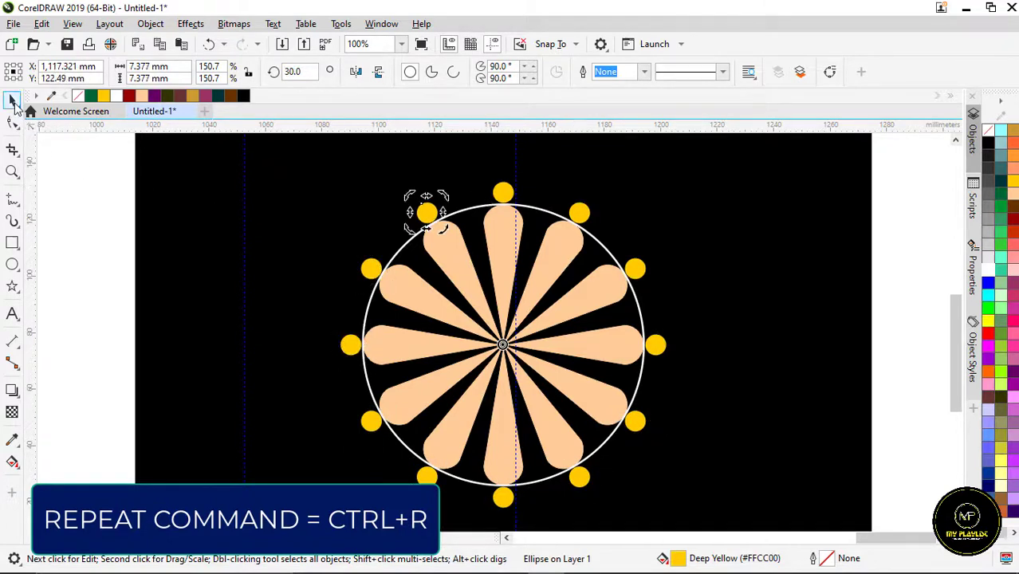
pyautogui.click(77, 171)
# Make a concentric copy of the white circle enlarged to about 107.7 mm in diameter, running through the ring of yellow circles
pyautogui.scroll(1, 472, 211)
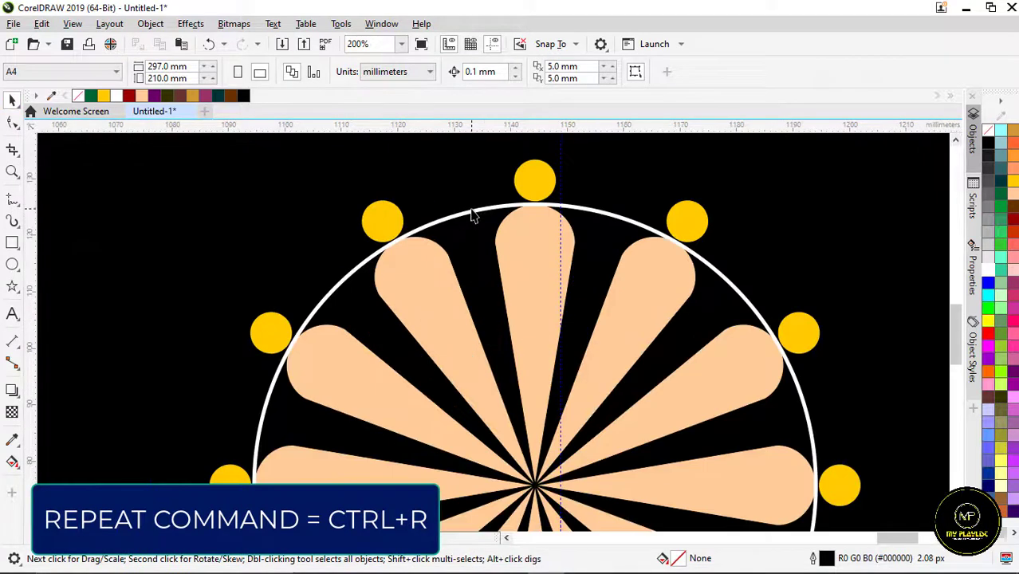
pyautogui.click(470, 213)
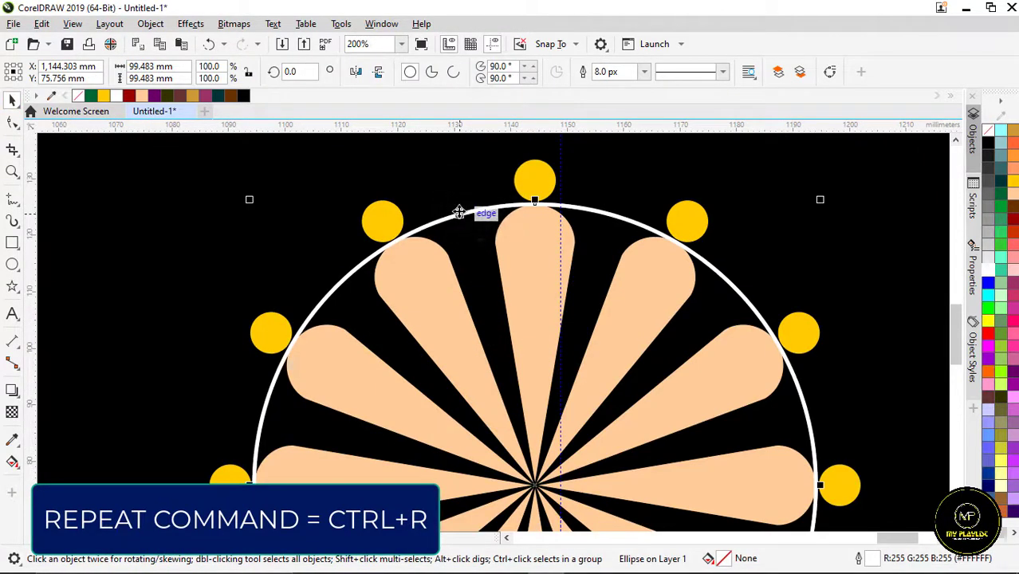
pyautogui.scroll(-1, 462, 211)
pyautogui.moveTo(649, 493); pyautogui.dragTo(666, 507)
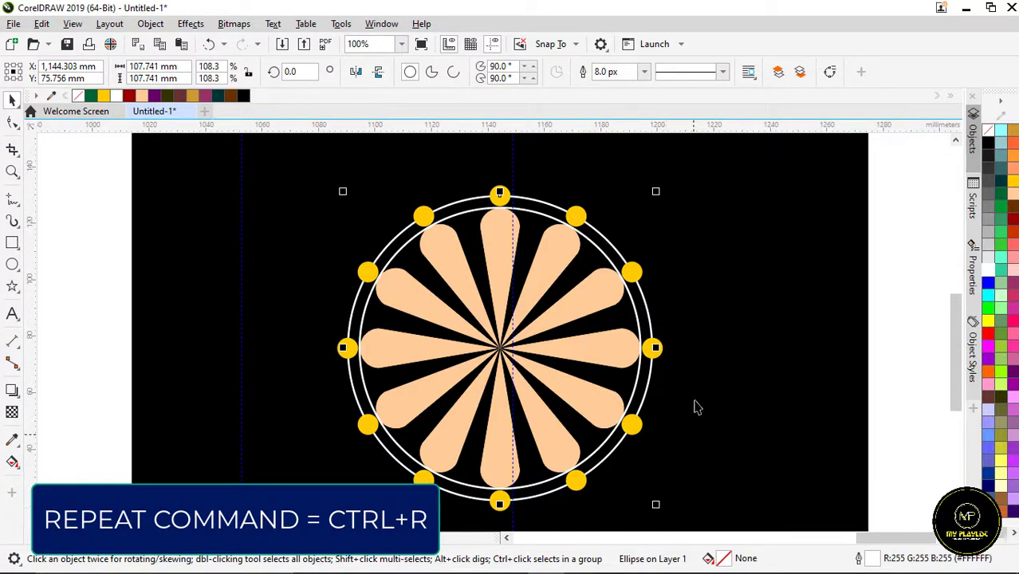
# Set the outline of the outer enlarged circle to Deep Yellow and deselect it
pyautogui.rightClick(104, 95)
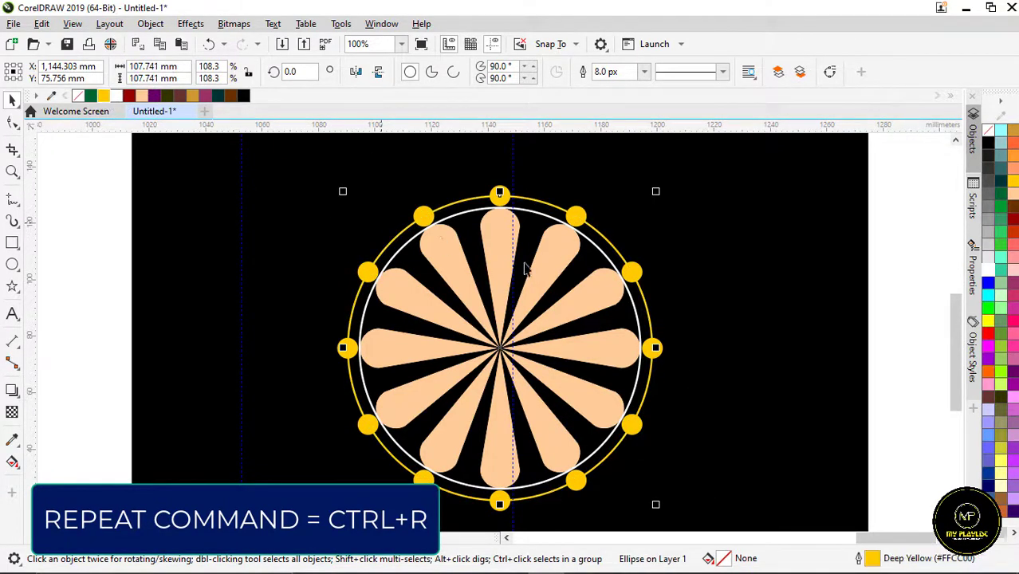
pyautogui.scroll(-1, 533, 267)
pyautogui.click(792, 273)
pyautogui.scroll(2, 451, 319)
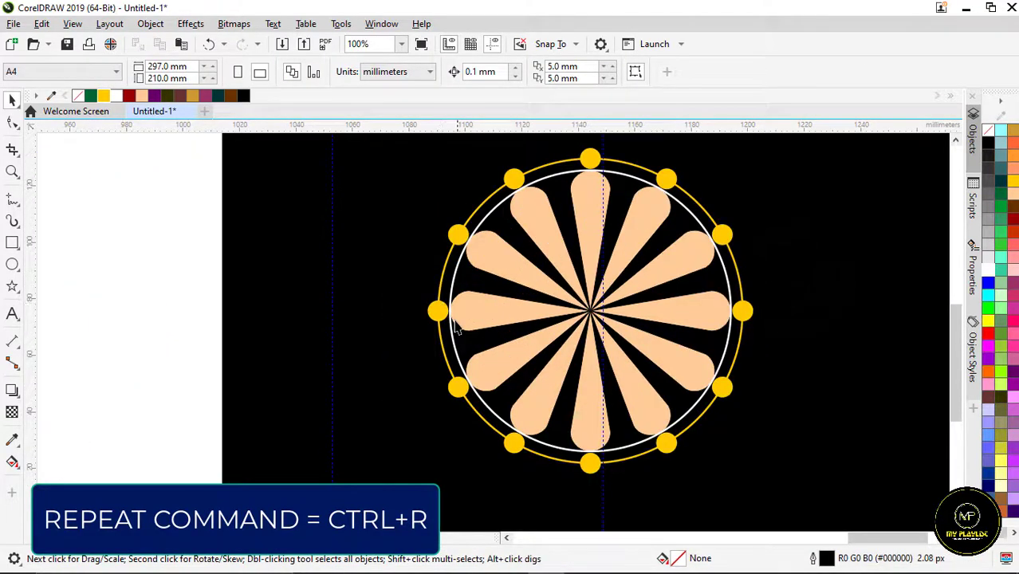
pyautogui.scroll(-2, 456, 330)
pyautogui.scroll(4, 564, 285)
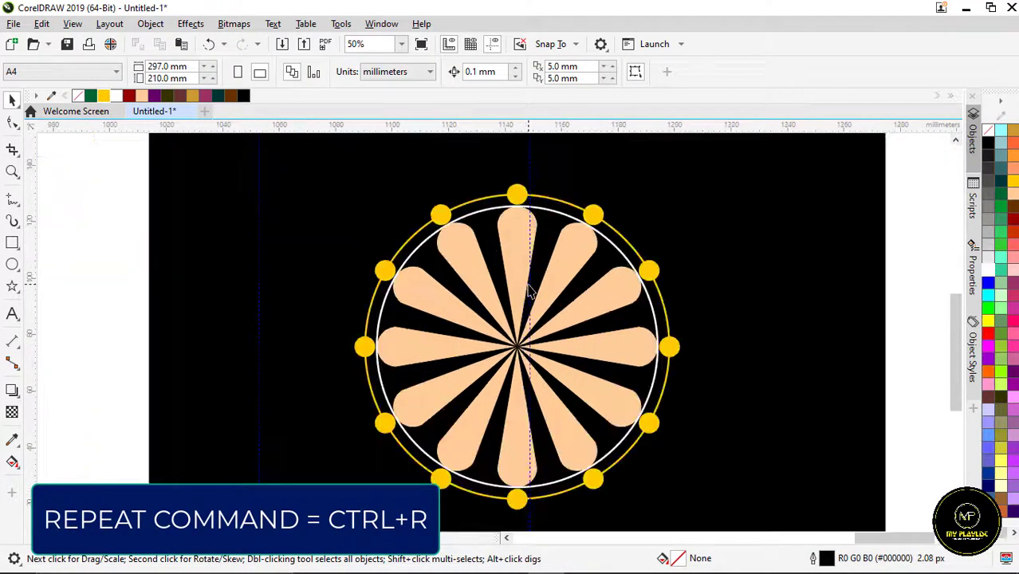
pyautogui.scroll(-2, 528, 294)
pyautogui.scroll(-2, 524, 317)
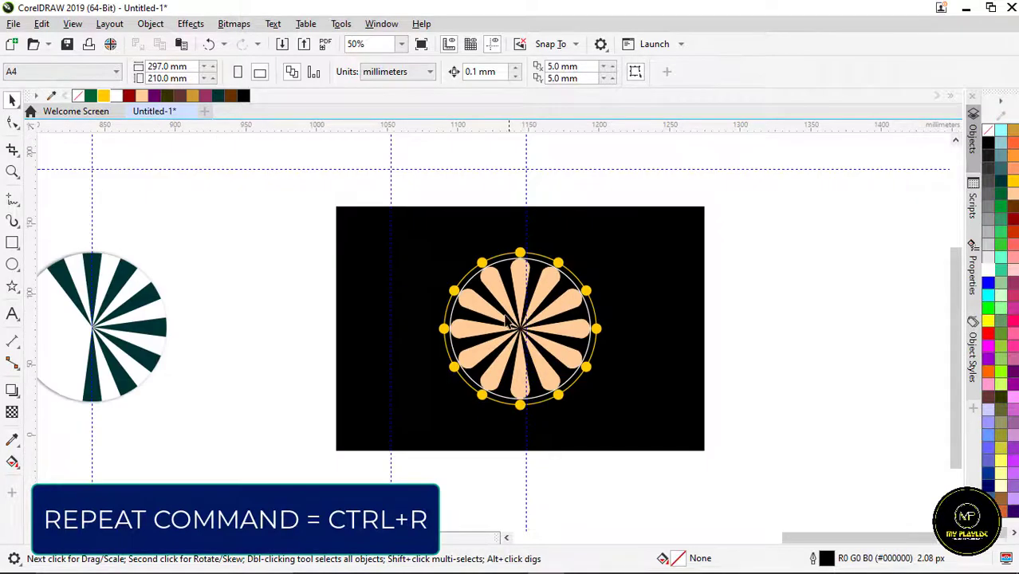
pyautogui.scroll(2, 534, 292)
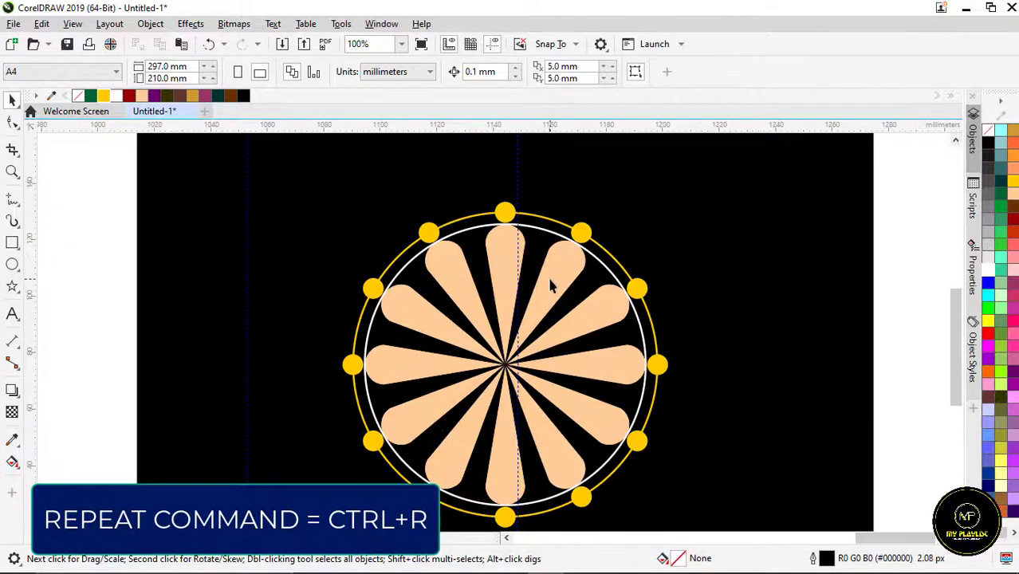
pyautogui.scroll(-2, 550, 286)
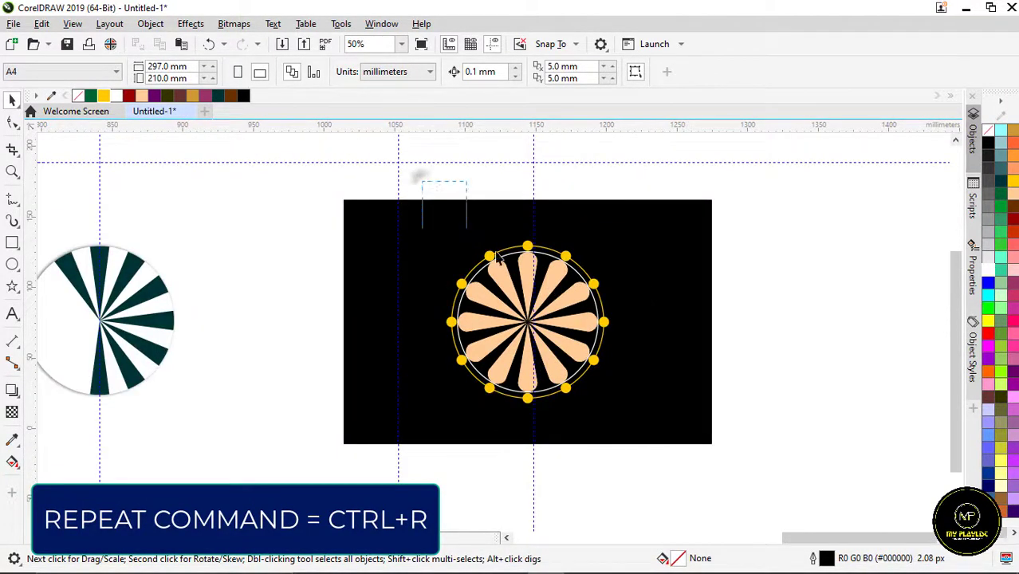
# Select all the petals, yellow circles and rings of the ornament together, leaving out the black background rectangle
pyautogui.moveTo(419, 179); pyautogui.dragTo(649, 429)
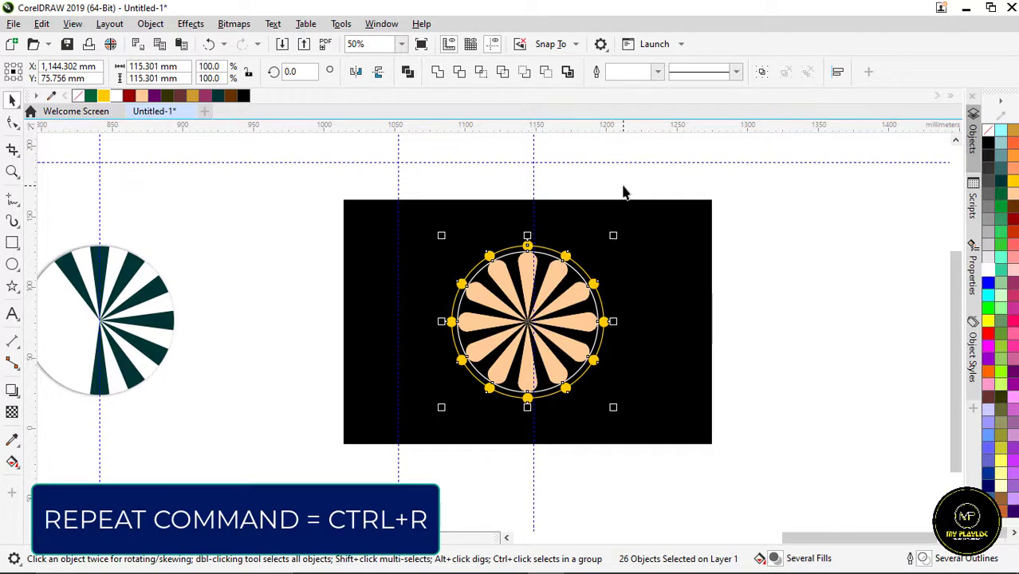
pyautogui.scroll(2, 512, 317)
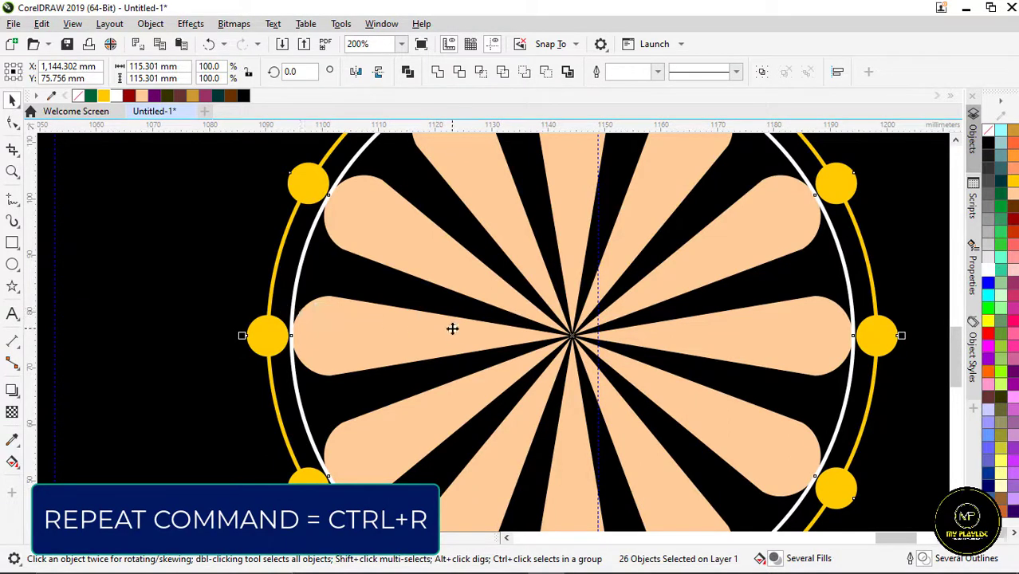
pyautogui.scroll(-2, 452, 328)
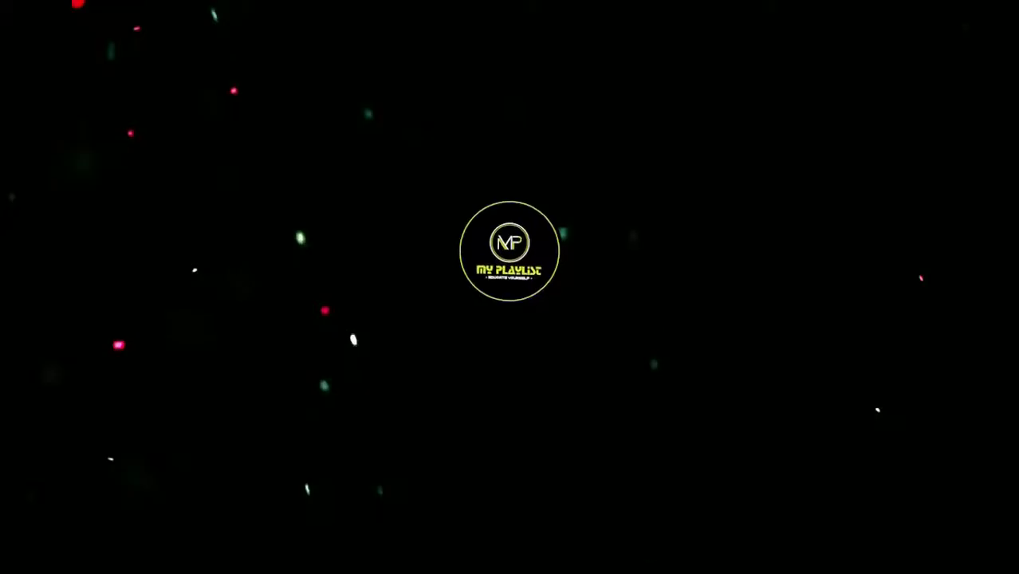